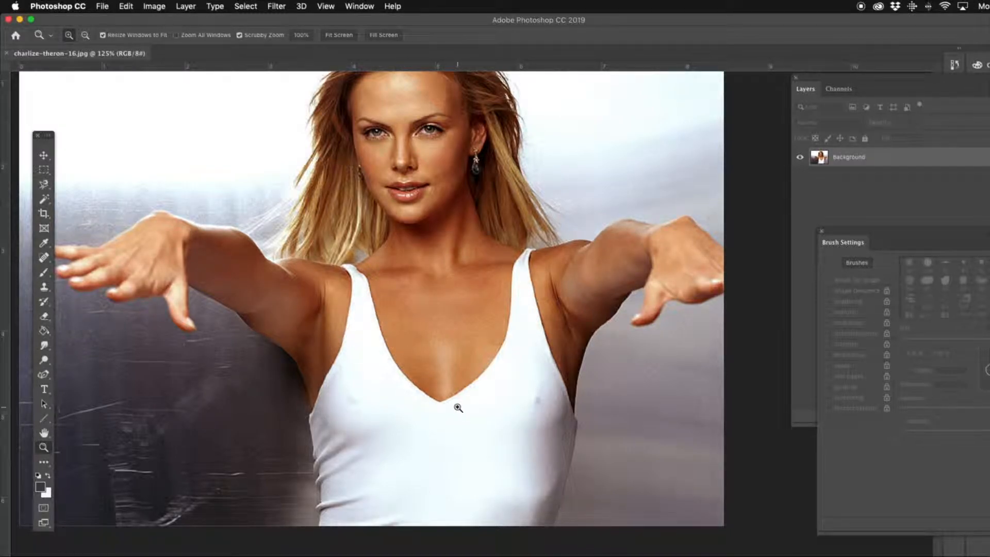
# Step: Trace the white tank top's left edge with the Magnetic Lasso Tool from the left shoulder strap down to the bottom hem
pyautogui.moveTo(457, 411); pyautogui.dragTo(423, 303)
pyautogui.press('super+r')
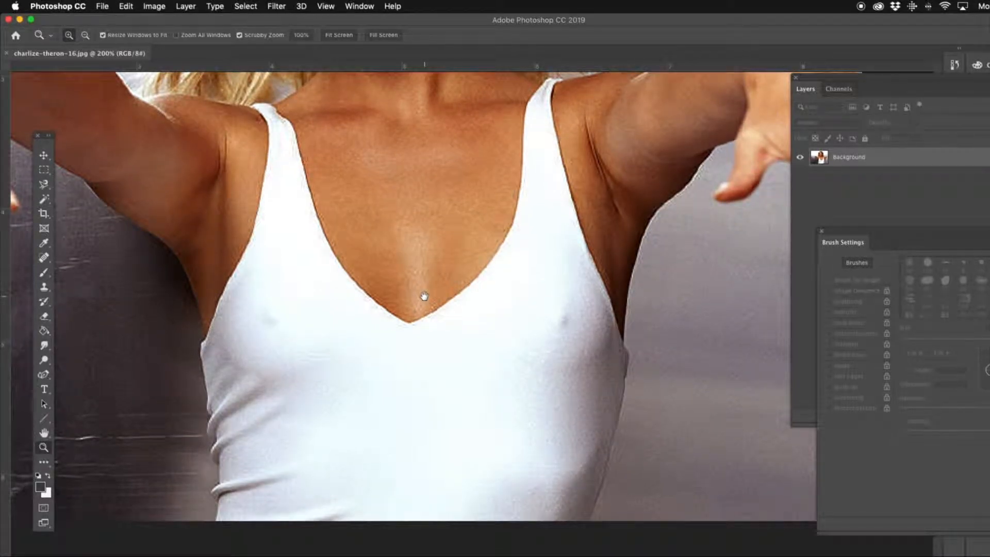
pyautogui.click(38, 187)
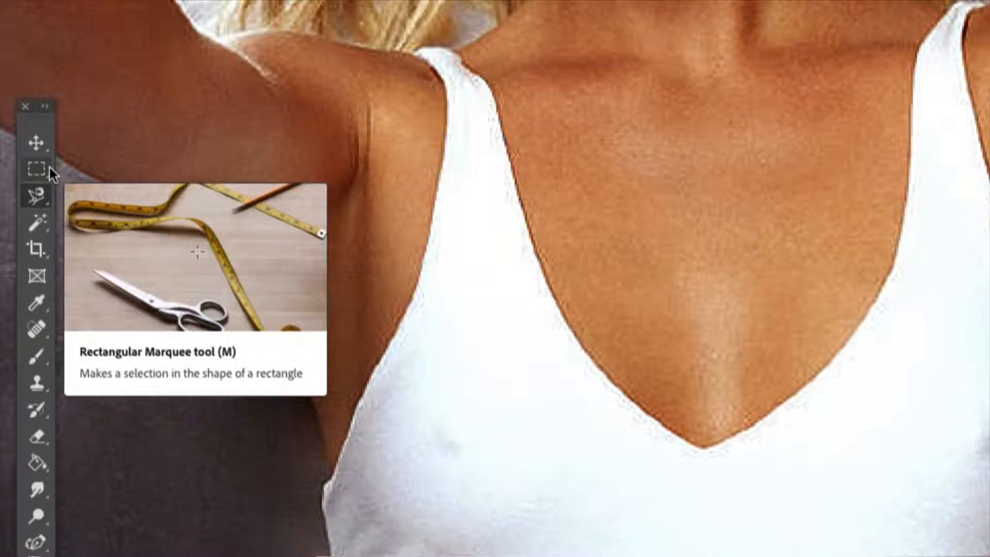
pyautogui.click(31, 196)
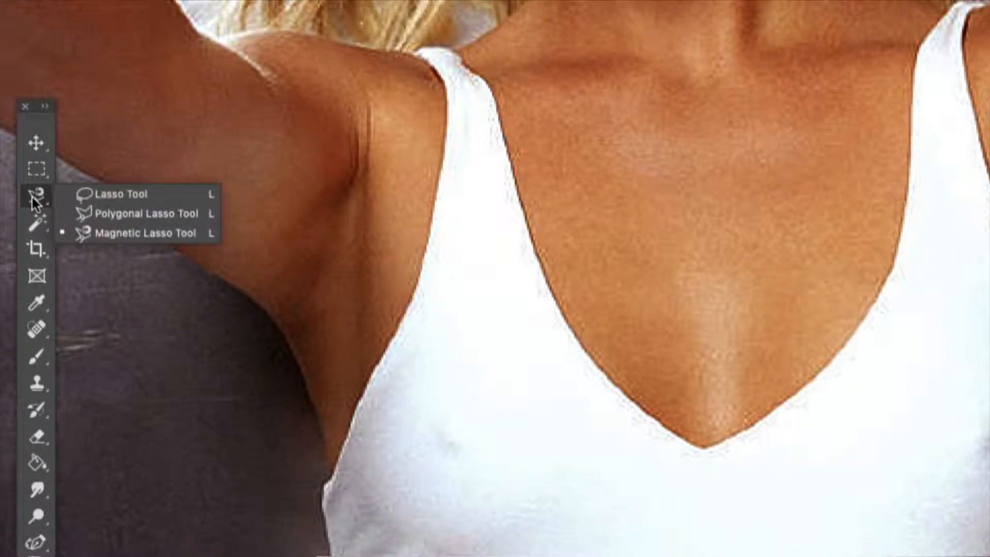
pyautogui.click(189, 233)
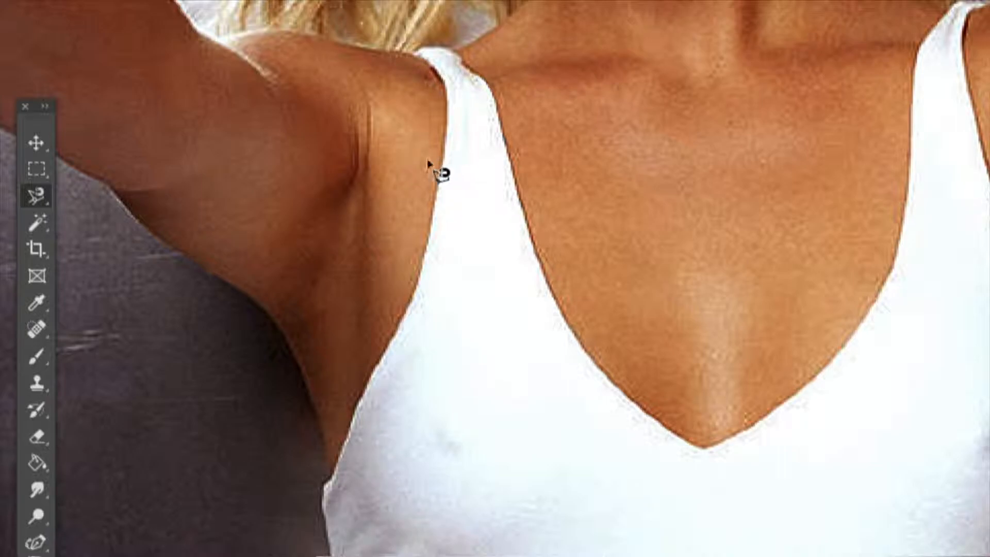
pyautogui.click(415, 57)
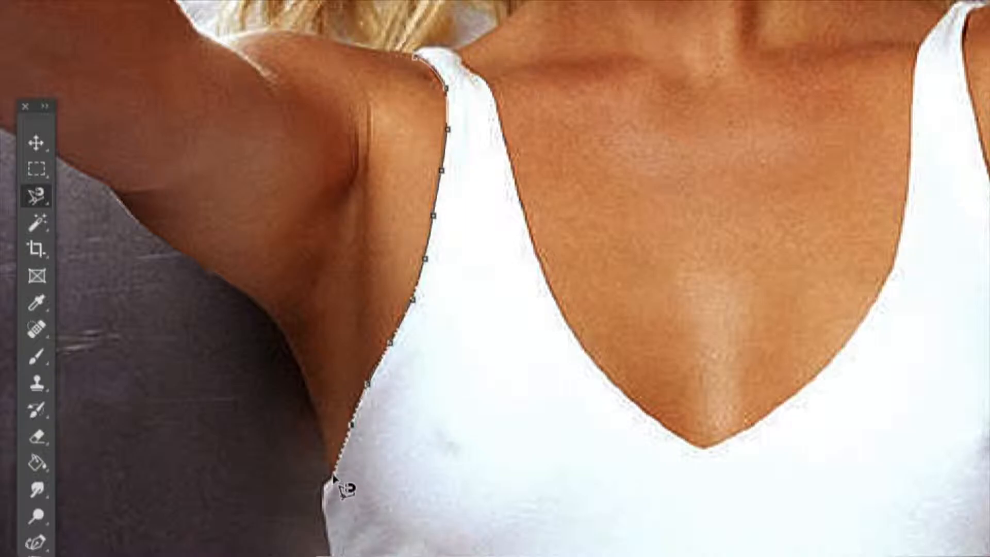
pyautogui.moveTo(333, 505); pyautogui.dragTo(299, 143)
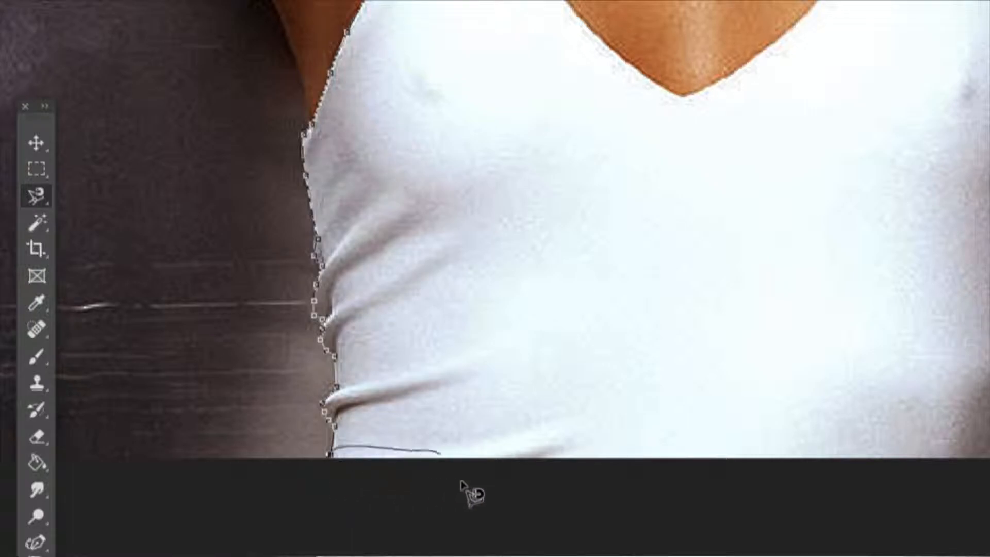
# Step: Continue the magnetic lasso outline along the hem, right side, right strap and V-neckline, closing it at the left shoulder strap
pyautogui.moveTo(942, 508)
pyautogui.mouseDown()
pyautogui.moveTo(712, 508)
pyautogui.moveTo(451, 477)
pyautogui.mouseUp()
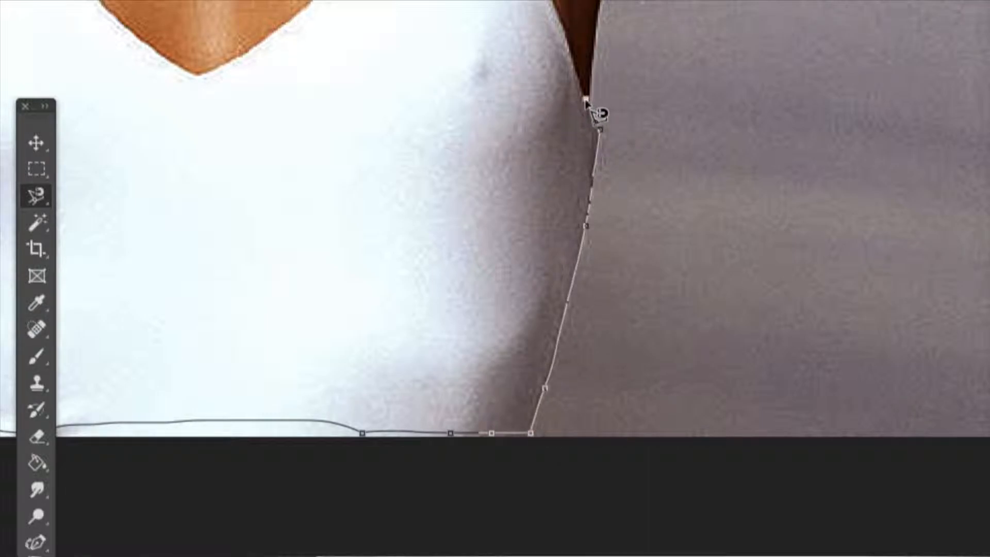
pyautogui.moveTo(571, 128)
pyautogui.mouseDown()
pyautogui.moveTo(586, 398)
pyautogui.moveTo(574, 464)
pyautogui.mouseUp()
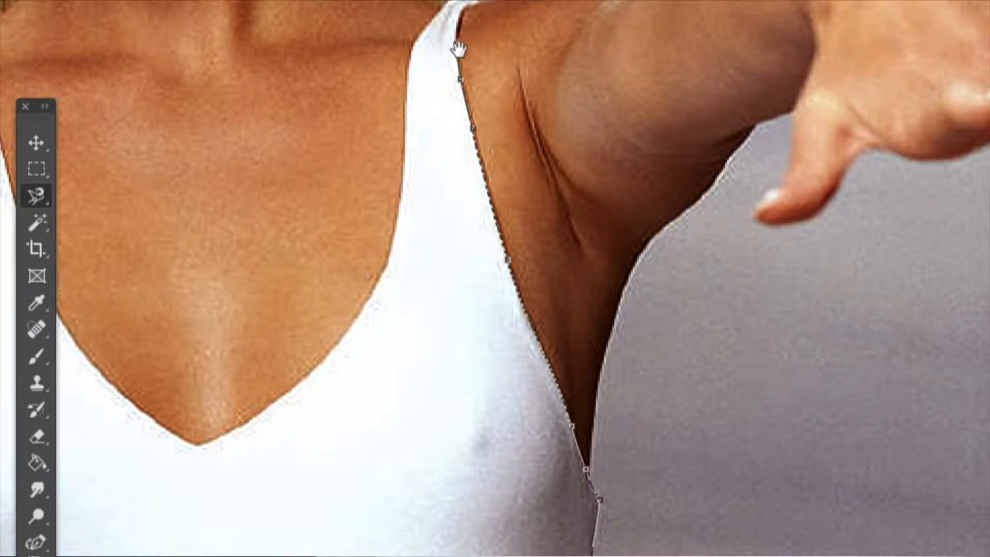
pyautogui.moveTo(454, 23); pyautogui.dragTo(464, 151)
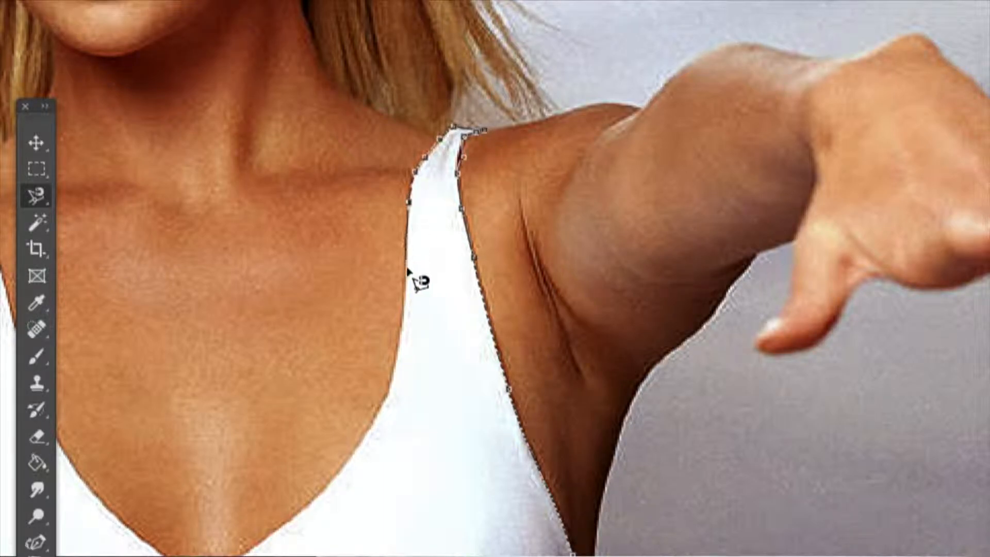
pyautogui.moveTo(403, 349)
pyautogui.mouseDown()
pyautogui.moveTo(409, 307)
pyautogui.moveTo(528, 182)
pyautogui.mouseUp()
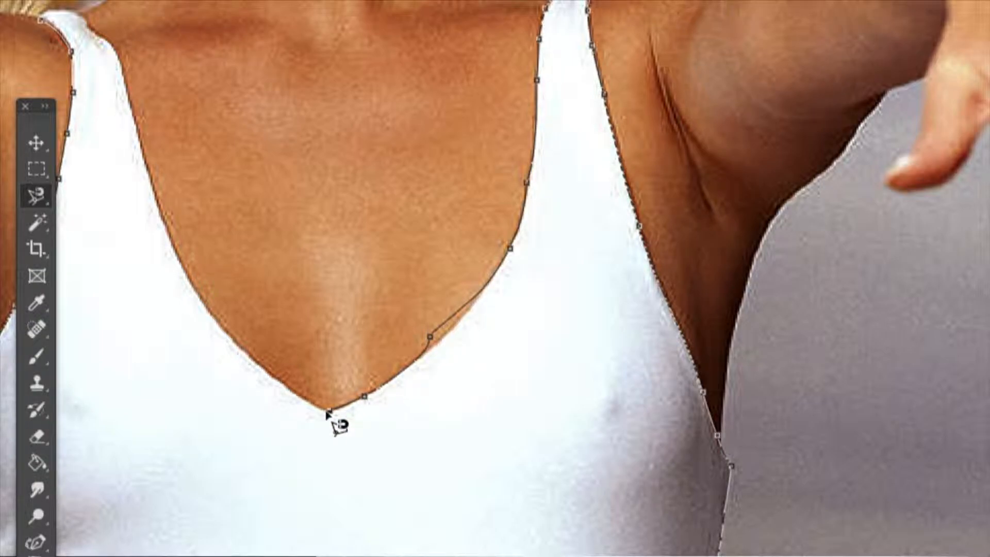
pyautogui.moveTo(224, 313); pyautogui.dragTo(316, 376)
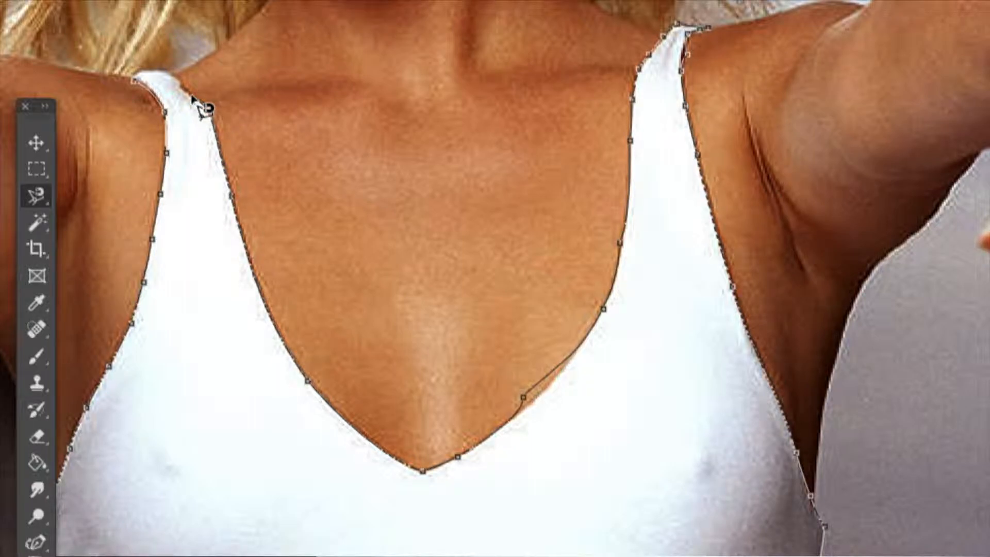
pyautogui.click(133, 79)
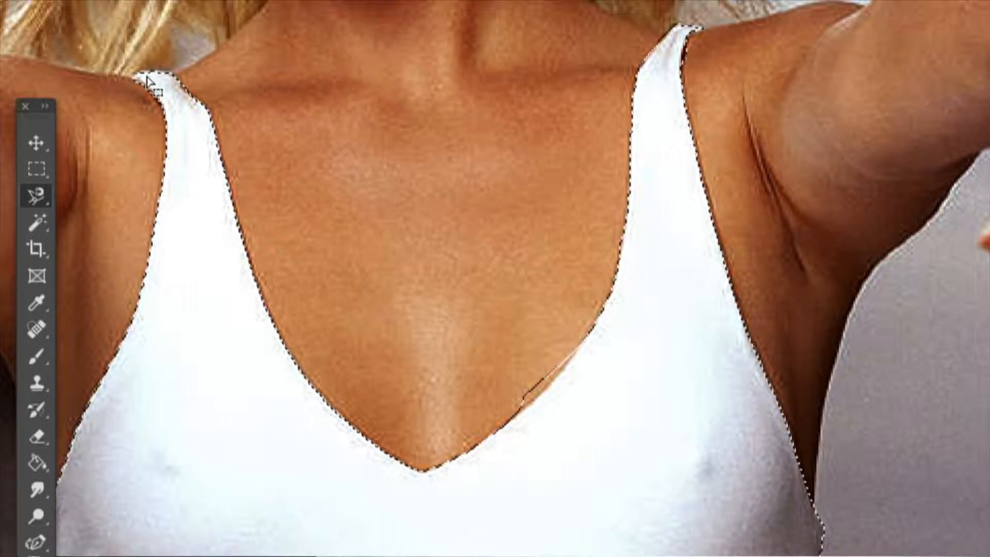
pyautogui.click(36, 516)
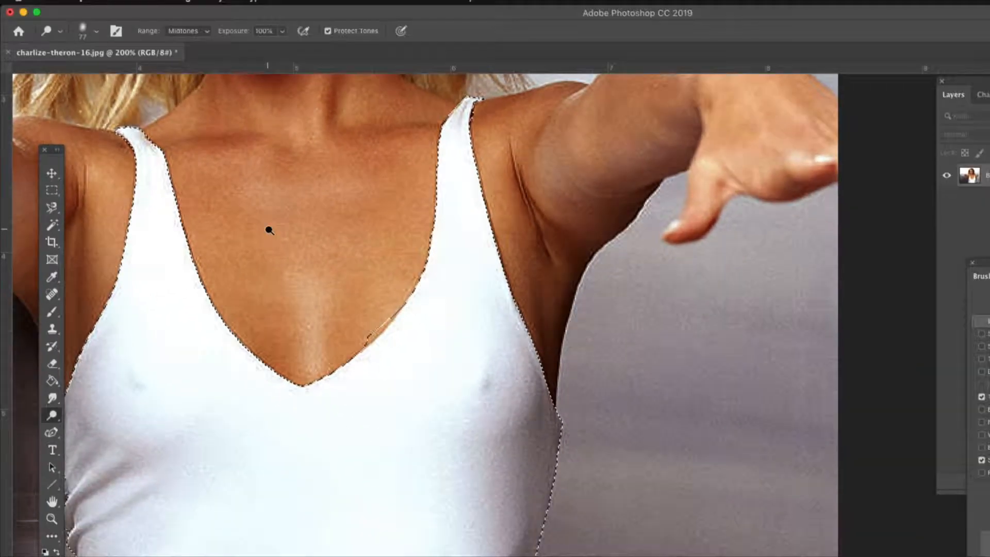
pyautogui.moveTo(347, 162); pyautogui.dragTo(424, 117)
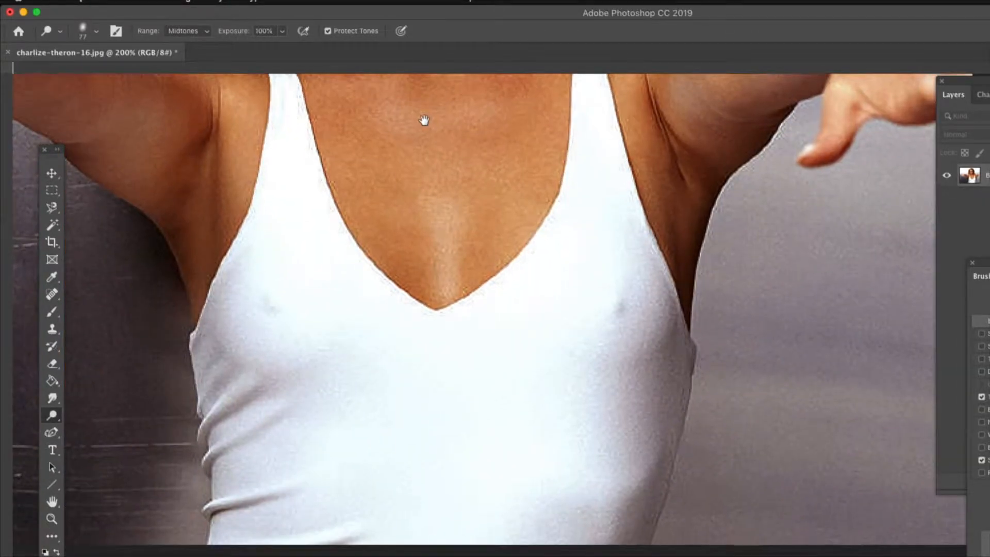
pyautogui.moveTo(423, 203); pyautogui.dragTo(398, 257)
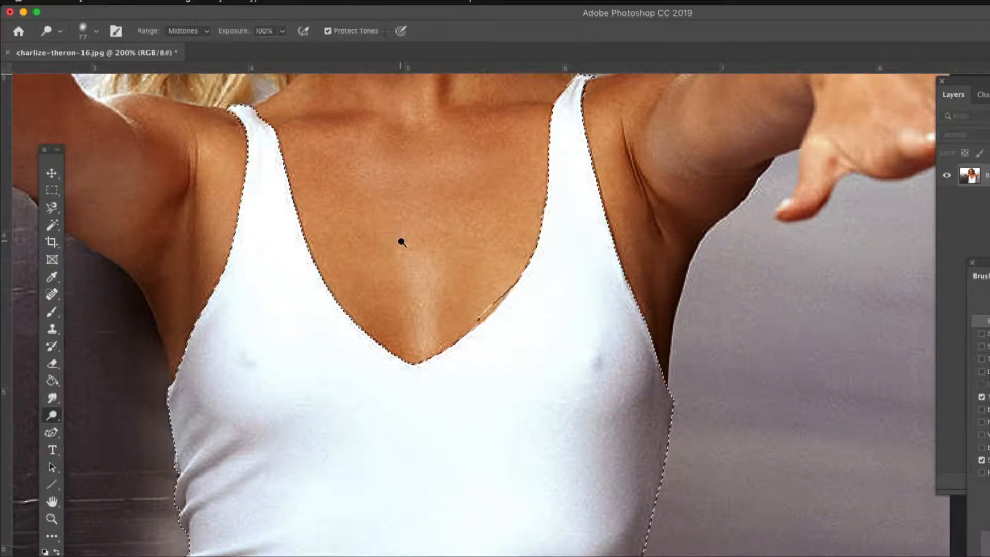
# Step: Copy the selected tank top and paste it onto a new layer
pyautogui.click(52, 520)
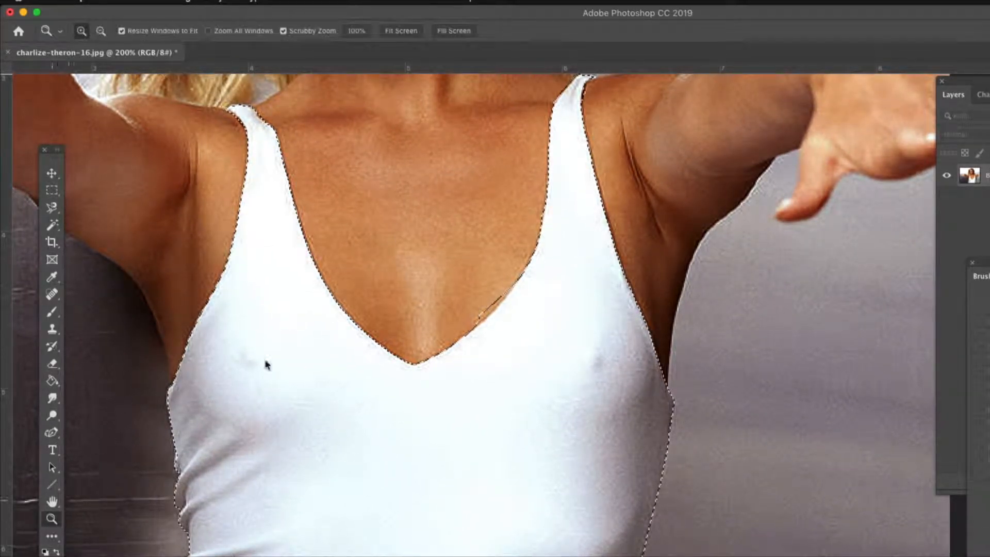
pyautogui.keyDown('alt'); pyautogui.click(422, 308); pyautogui.keyUp('alt')
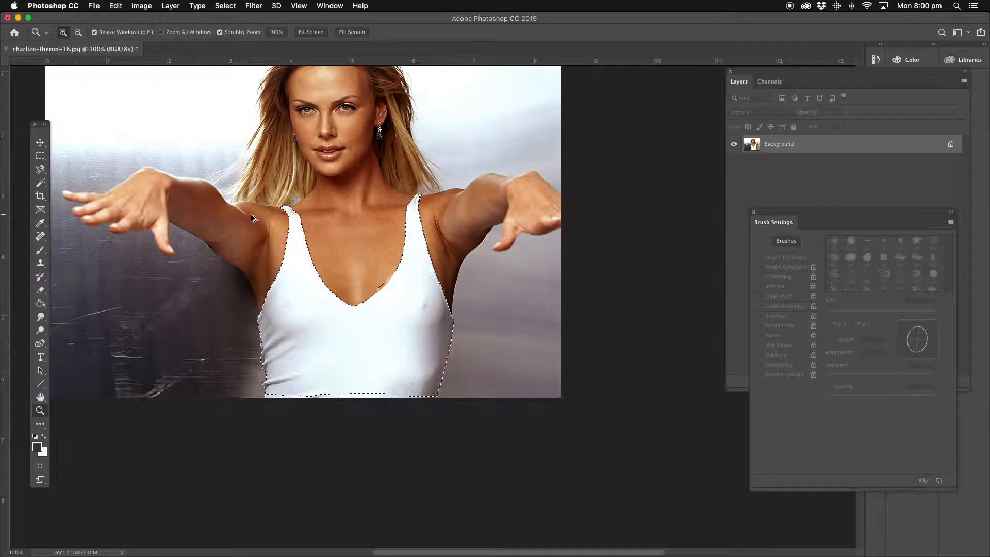
pyautogui.click(116, 5)
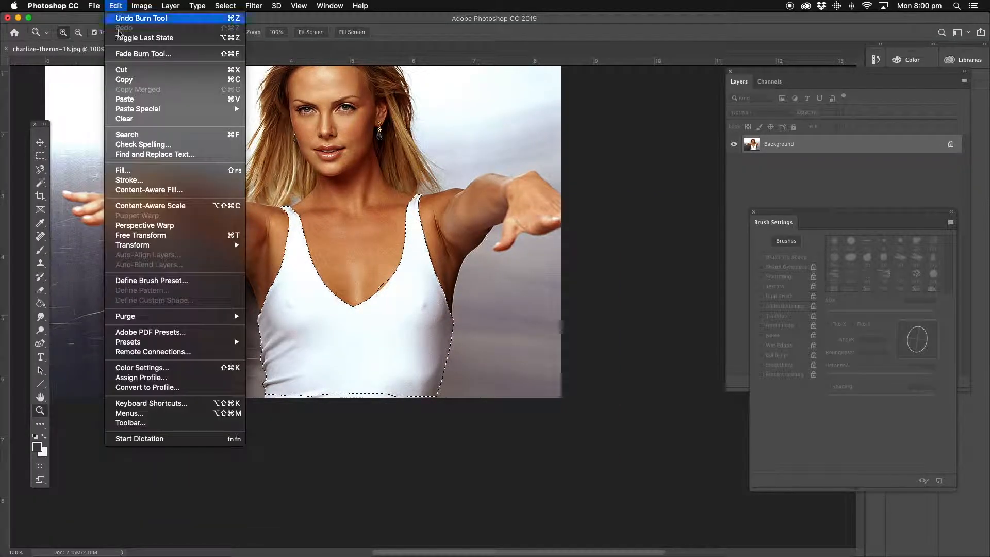
pyautogui.click(131, 84)
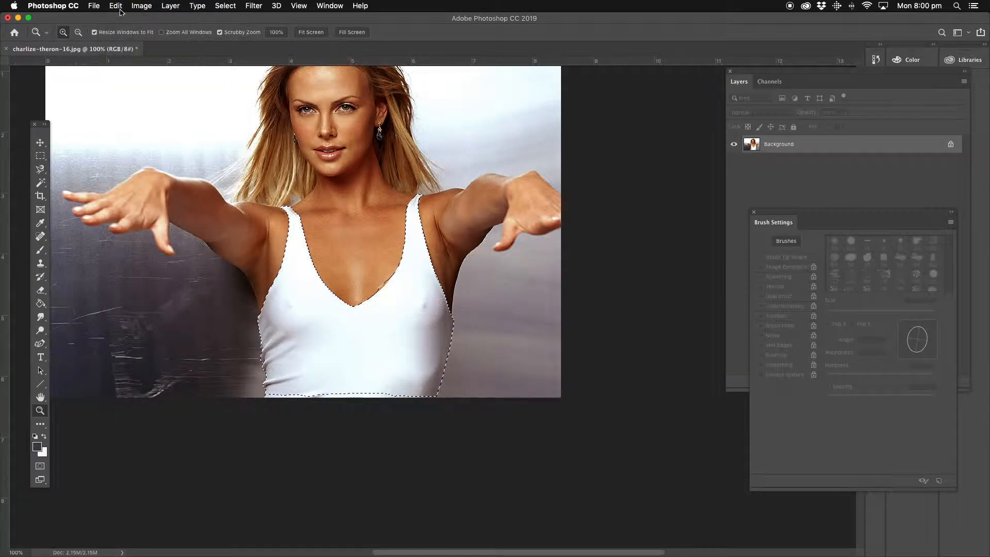
pyautogui.click(116, 6)
pyautogui.click(136, 98)
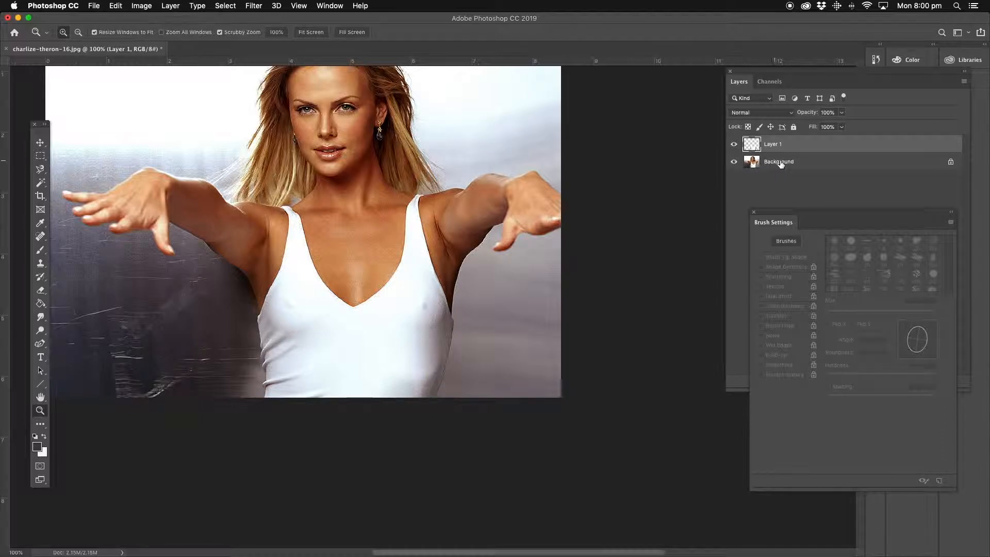
# Step: Hide the Background layer and make the pasted tank top layer active
pyautogui.click(781, 164)
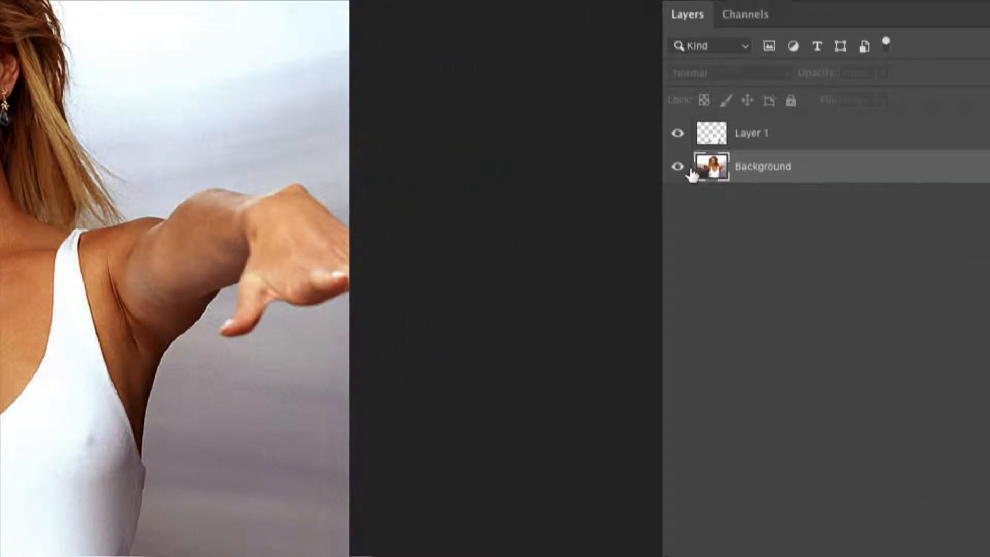
pyautogui.click(678, 167)
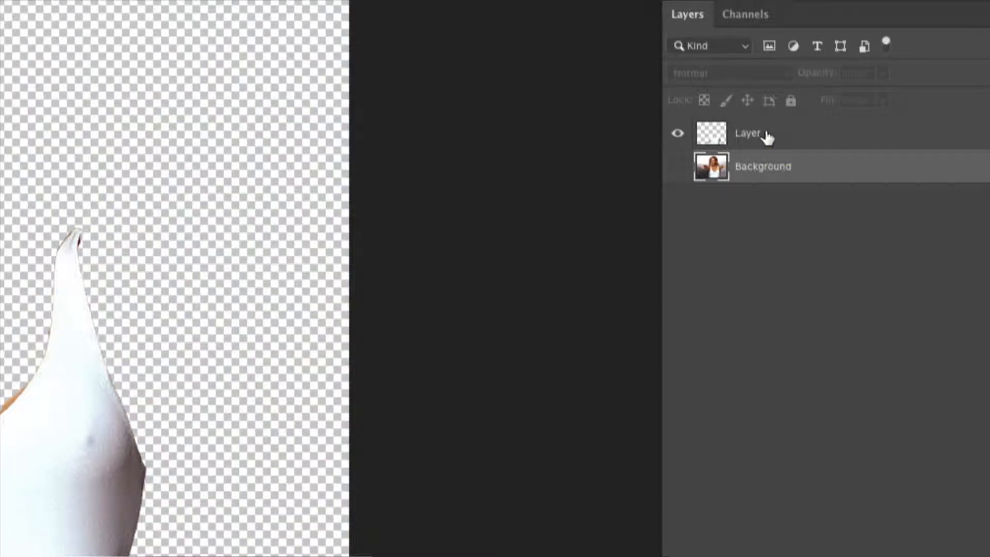
pyautogui.click(768, 138)
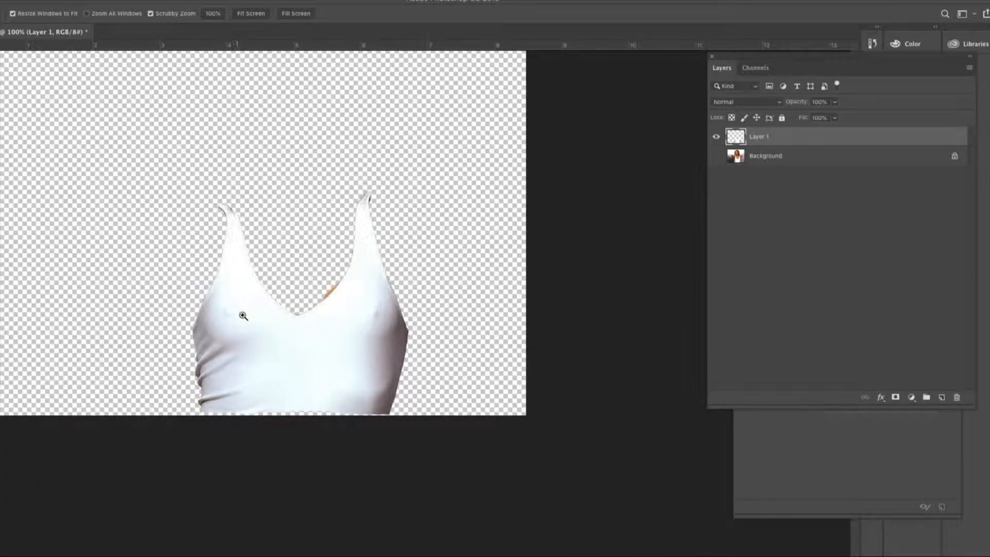
# Step: Outline the leftover skin sliver on the right side of the neckline with the Lasso Tool, delete it and deselect
pyautogui.click(243, 316)
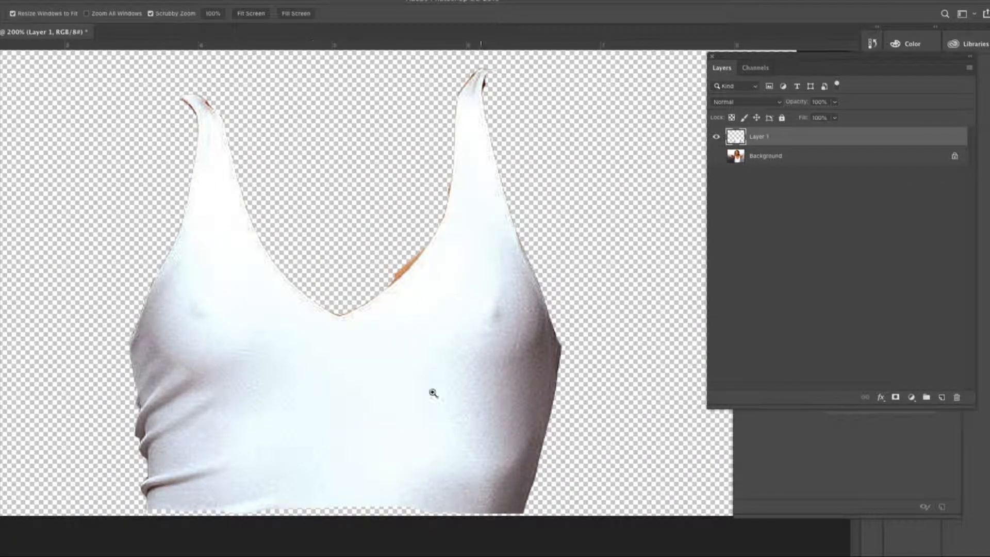
pyautogui.click(416, 271)
pyautogui.click(405, 269)
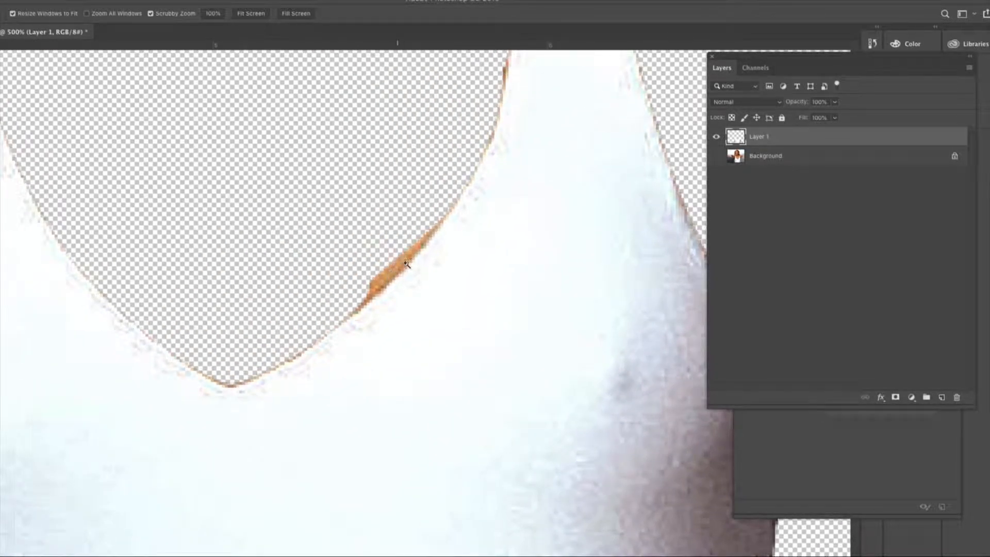
pyautogui.hscroll(-5, 296, 250)
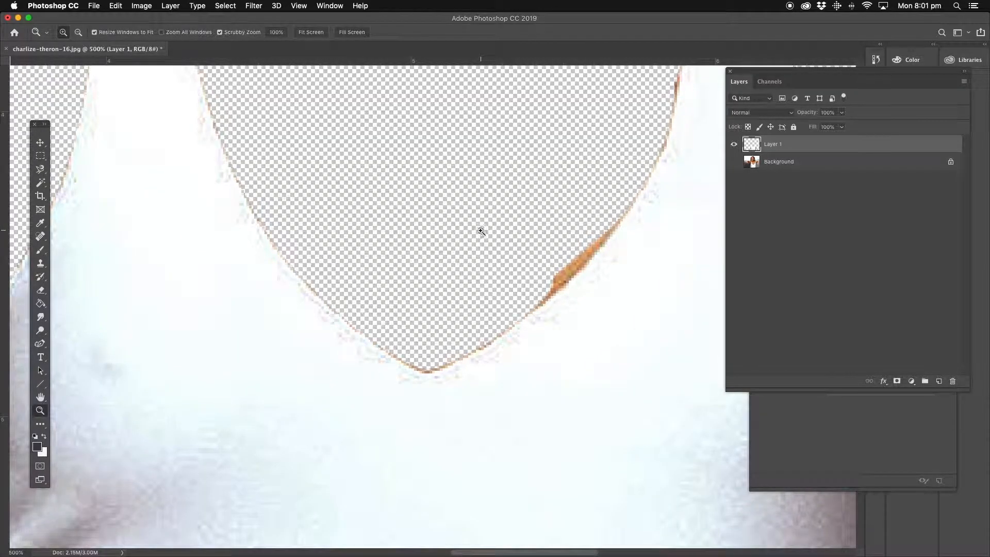
pyautogui.click(41, 169)
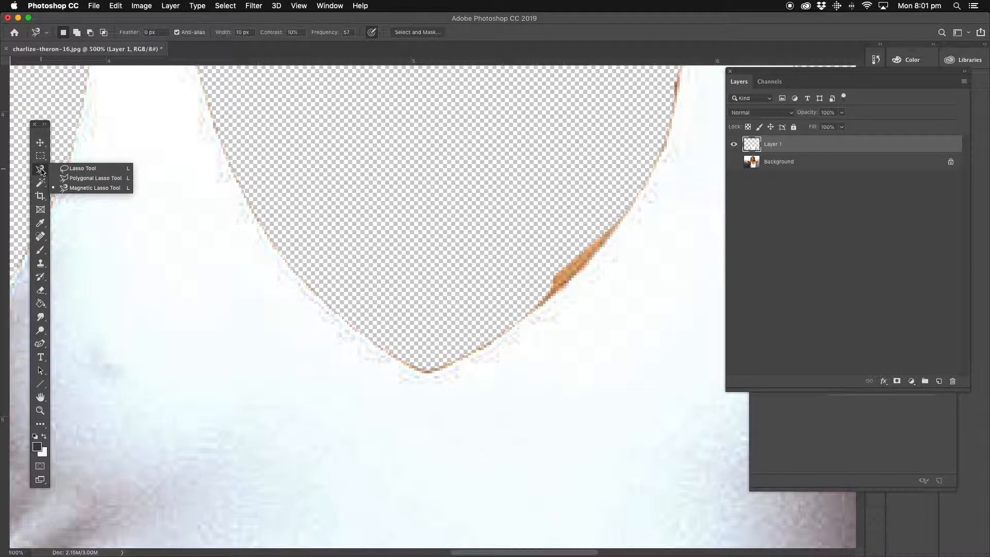
pyautogui.click(89, 168)
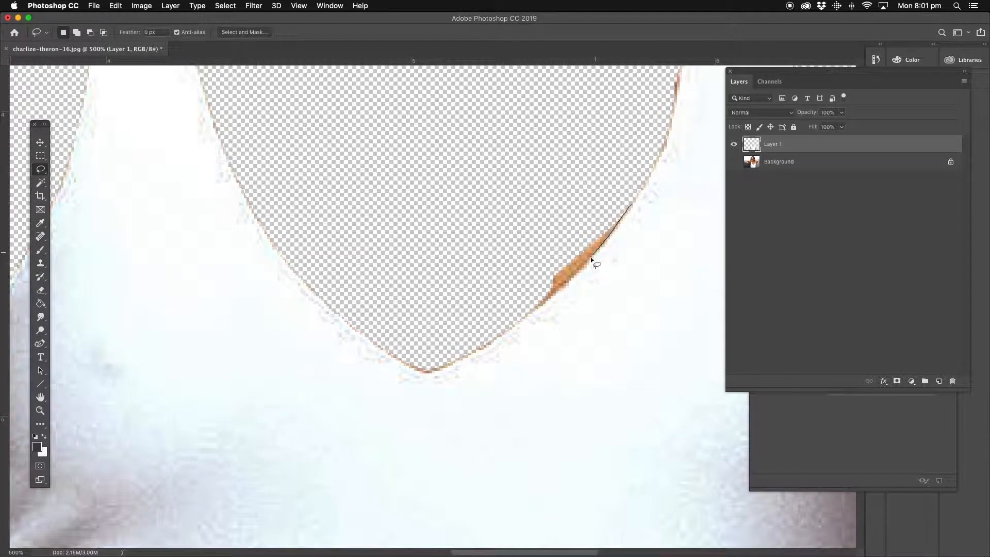
pyautogui.moveTo(627, 188); pyautogui.dragTo(630, 186)
pyautogui.press('Delete')
pyautogui.press('super+d')
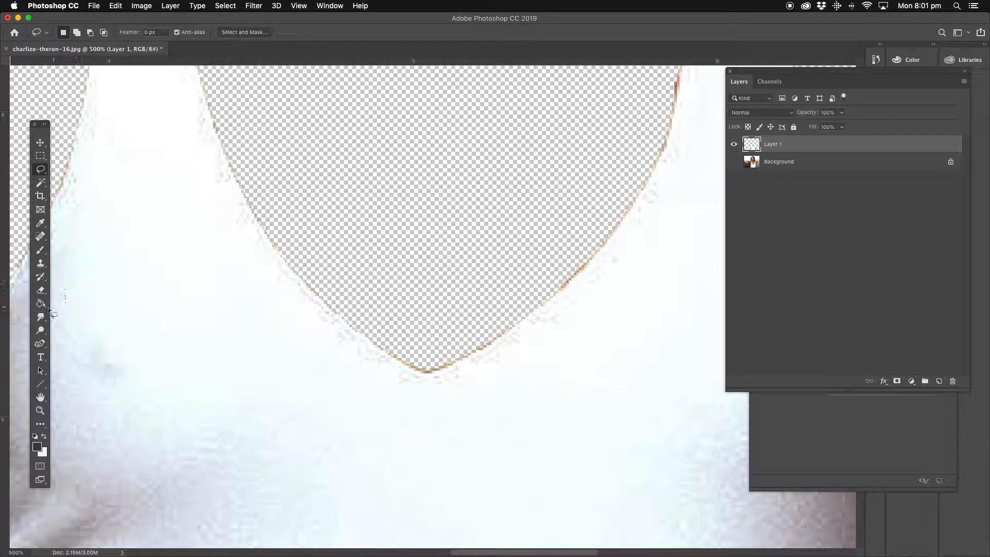
# Step: Set the Eraser brush size to 16 px
pyautogui.click(40, 292)
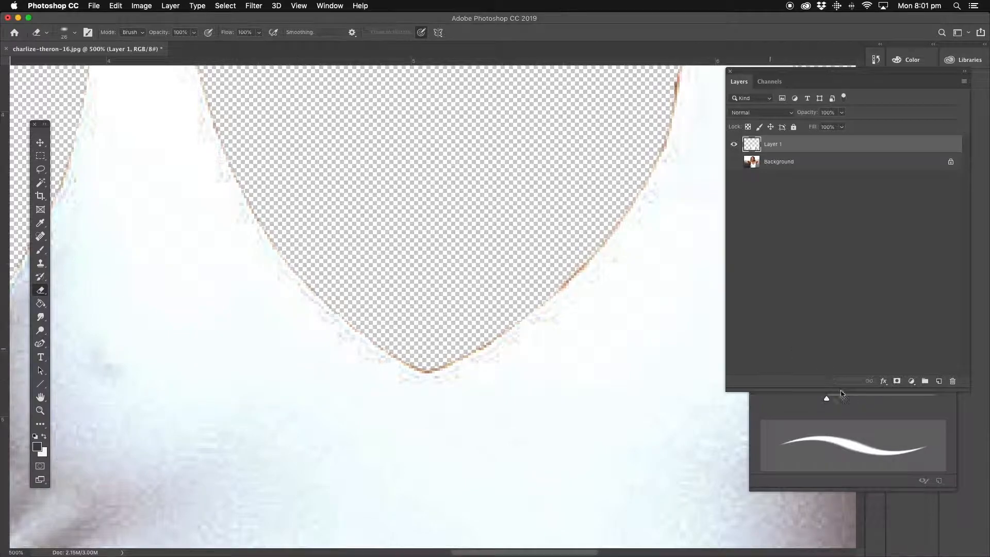
pyautogui.moveTo(836, 317); pyautogui.dragTo(836, 316)
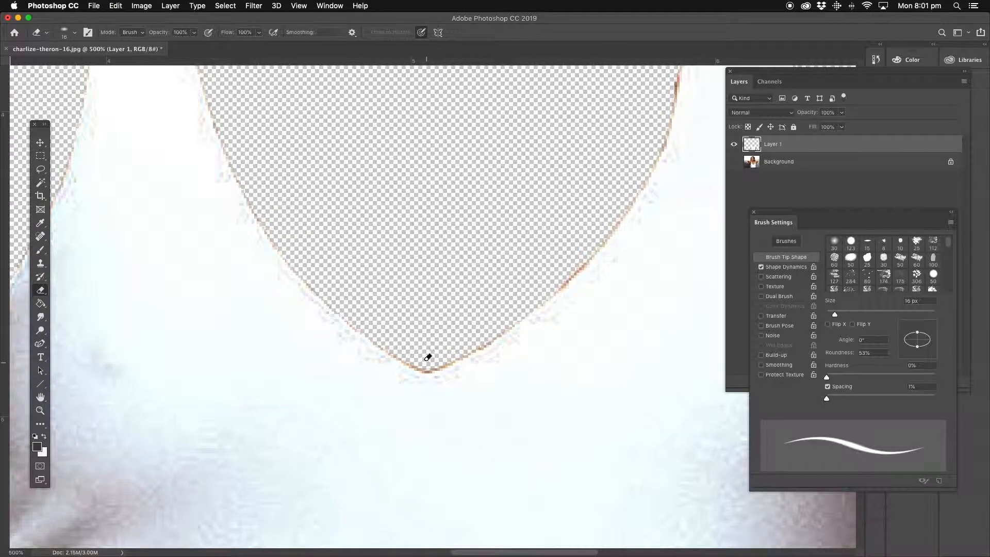
pyautogui.click(41, 170)
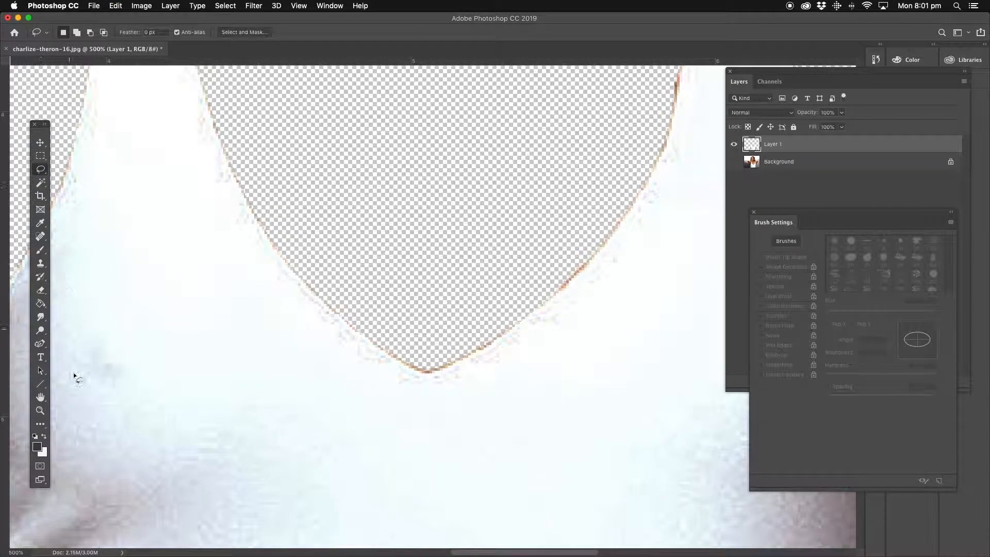
# Step: Rotate the canvas view clockwise until the tank top's V-neckline lies sideways
pyautogui.click(40, 410)
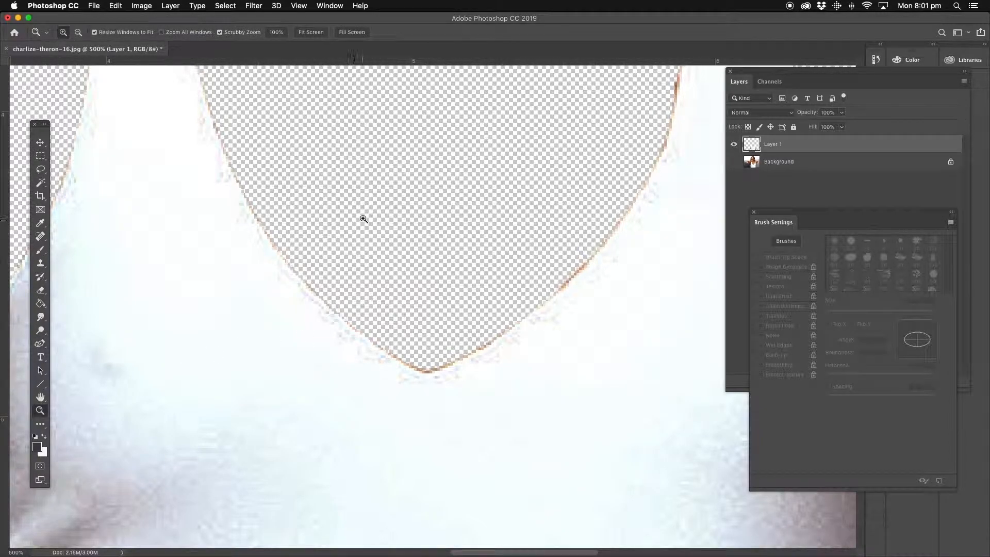
pyautogui.press('r')
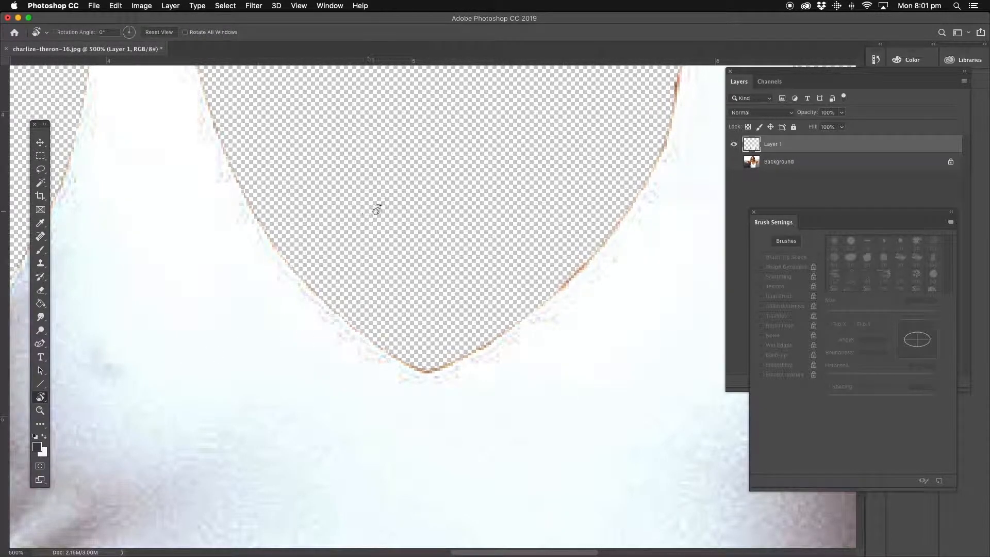
pyautogui.moveTo(302, 128); pyautogui.dragTo(320, 290)
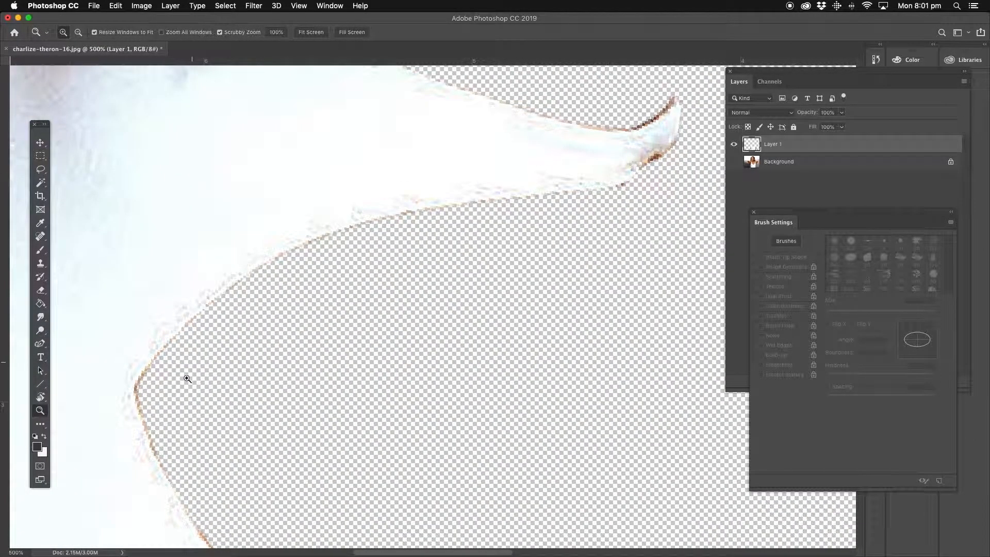
# Step: Outline the skin-coloured fringe beside the neckline's V-point on the left strap's side with the Lasso Tool and delete it
pyautogui.click(166, 372)
pyautogui.click(159, 374)
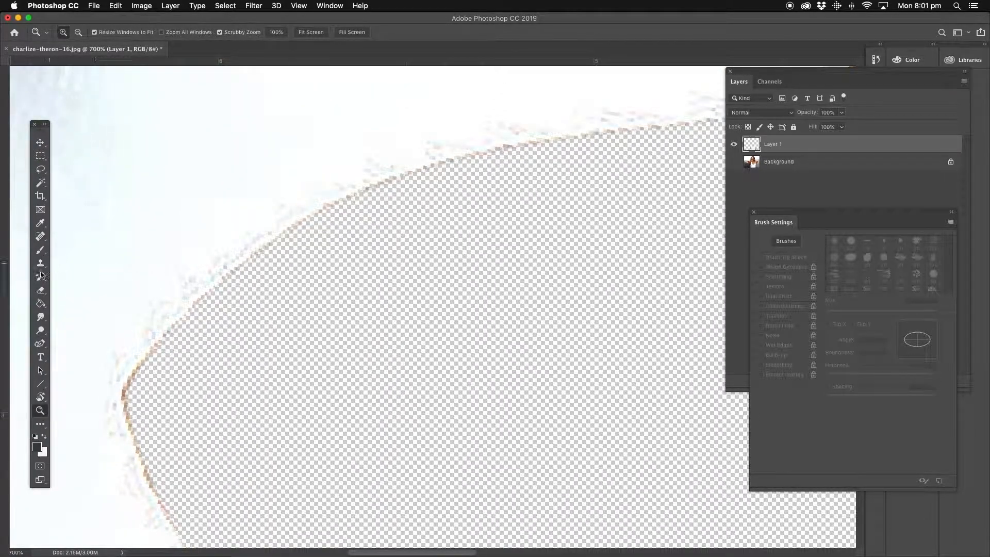
pyautogui.click(41, 170)
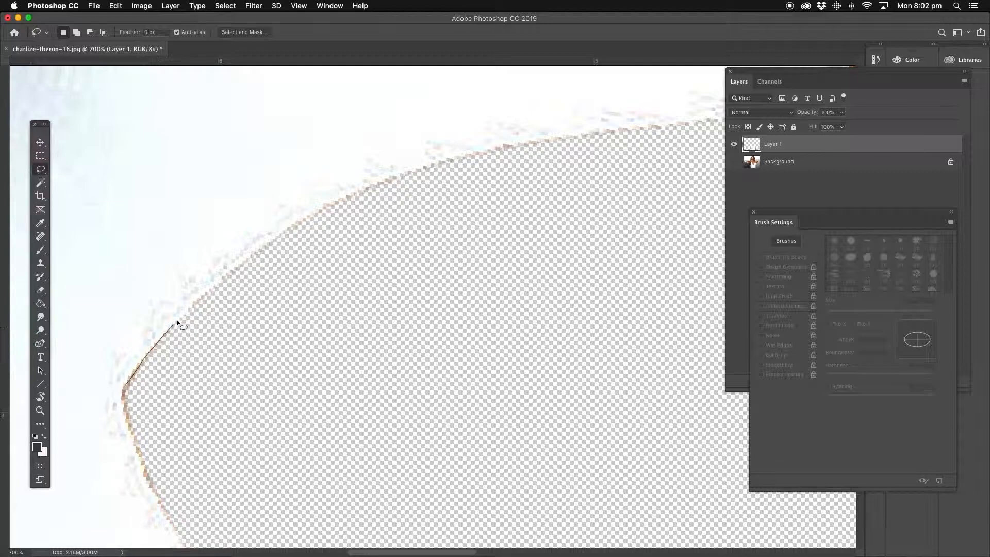
pyautogui.moveTo(293, 223)
pyautogui.mouseDown()
pyautogui.moveTo(347, 202)
pyautogui.moveTo(132, 386)
pyautogui.mouseUp()
pyautogui.press('Delete')
# Step: Trim the remaining skin fringe along the inner edge of the left strap with Lasso selections, working from the neckline towards the strap's tip
pyautogui.moveTo(299, 237)
pyautogui.mouseDown()
pyautogui.moveTo(265, 269)
pyautogui.moveTo(291, 247)
pyautogui.mouseUp()
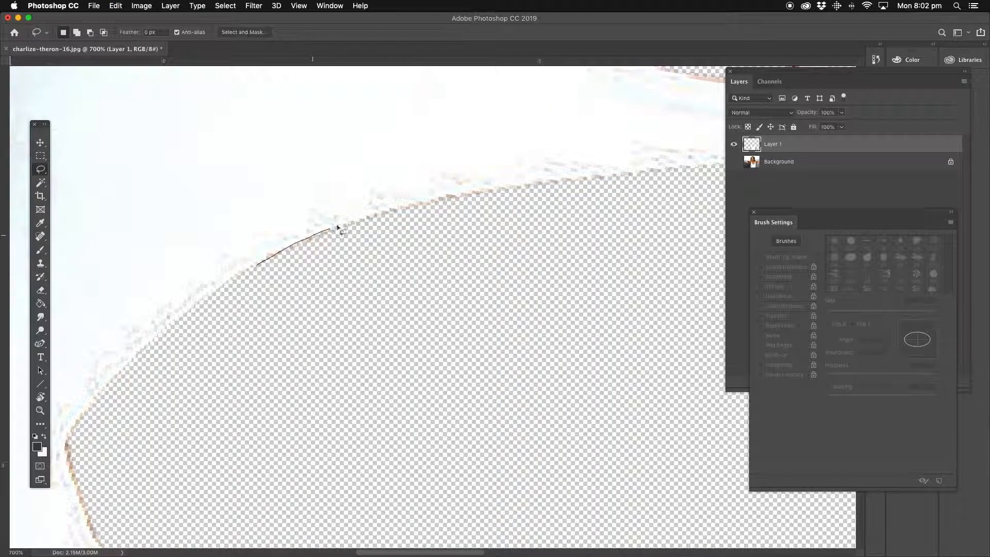
pyautogui.moveTo(545, 184); pyautogui.dragTo(287, 254)
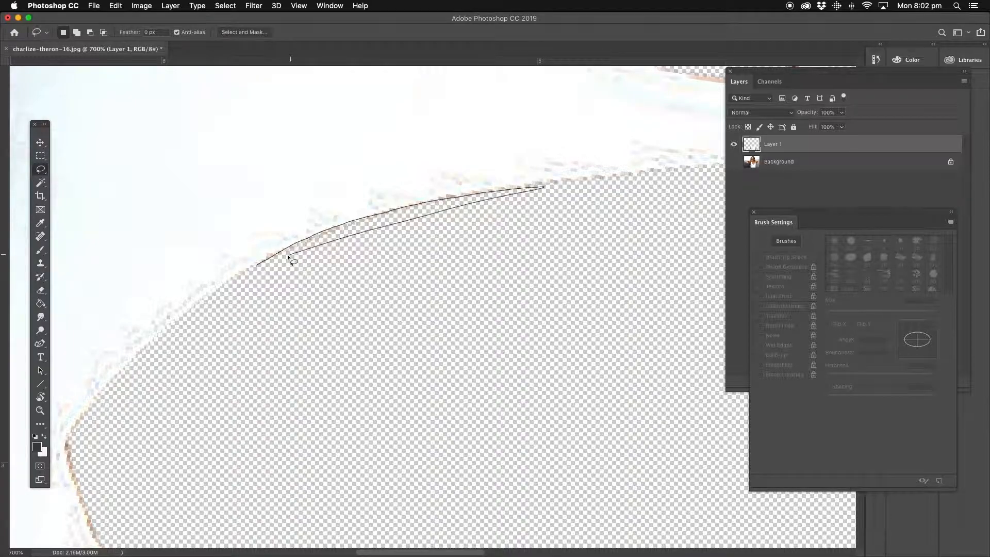
pyautogui.moveTo(546, 206); pyautogui.dragTo(354, 248)
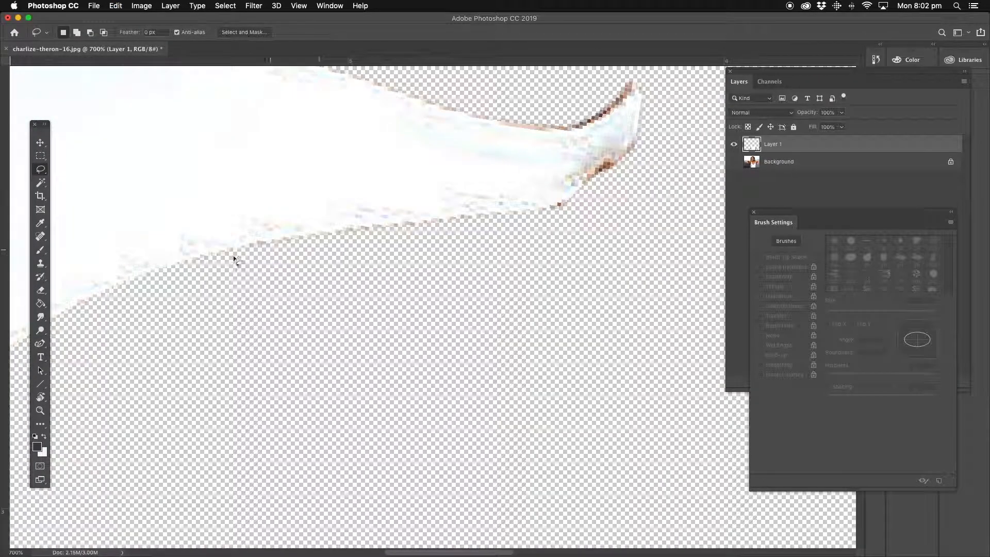
pyautogui.moveTo(231, 255)
pyautogui.mouseDown()
pyautogui.moveTo(572, 201)
pyautogui.moveTo(214, 296)
pyautogui.moveTo(248, 273)
pyautogui.mouseUp()
pyautogui.press('super+x')
# Step: Lasso and cut away the brown skin remnants at the tip and outer edge of the left strap
pyautogui.scroll(3, 554, 218)
pyautogui.hscroll(2, 555, 218)
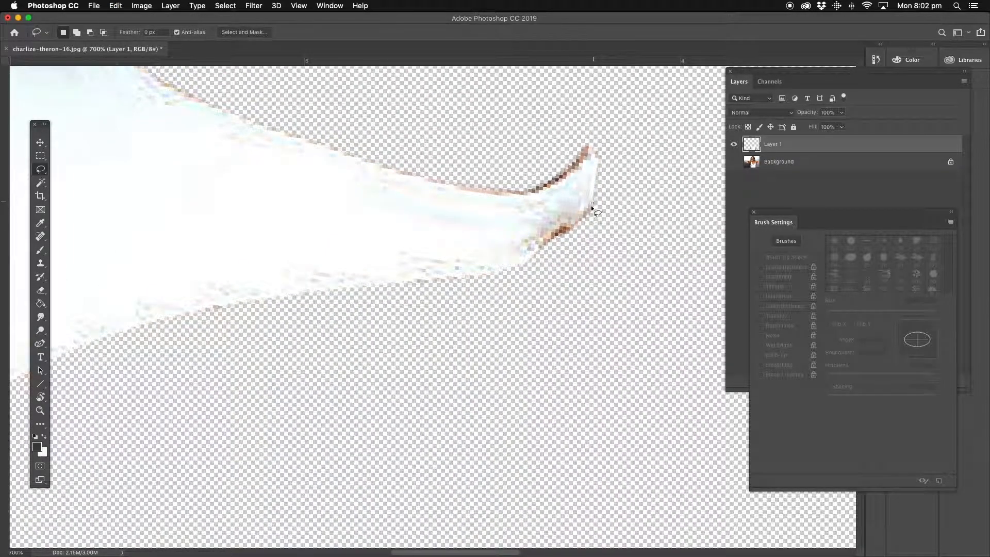
pyautogui.moveTo(562, 226); pyautogui.dragTo(547, 242)
pyautogui.press('super+x')
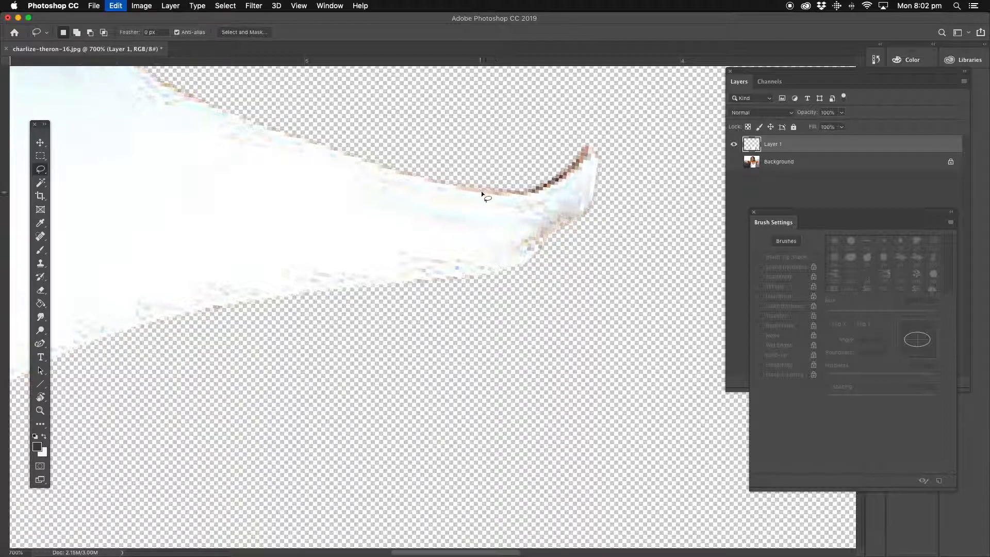
pyautogui.moveTo(492, 192)
pyautogui.mouseDown()
pyautogui.moveTo(530, 193)
pyautogui.moveTo(561, 178)
pyautogui.moveTo(590, 154)
pyautogui.moveTo(591, 134)
pyautogui.moveTo(454, 189)
pyautogui.mouseUp()
pyautogui.press('super+x')
# Step: Zoom out to the whole image and rotate the canvas view back upright
pyautogui.moveTo(342, 193)
pyautogui.mouseDown()
pyautogui.moveTo(583, 353)
pyautogui.moveTo(349, 242)
pyautogui.moveTo(480, 252)
pyautogui.moveTo(356, 231)
pyautogui.moveTo(540, 334)
pyautogui.moveTo(311, 168)
pyautogui.moveTo(515, 327)
pyautogui.moveTo(468, 425)
pyautogui.moveTo(299, 206)
pyautogui.moveTo(206, 269)
pyautogui.moveTo(380, 292)
pyautogui.moveTo(434, 371)
pyautogui.mouseUp()
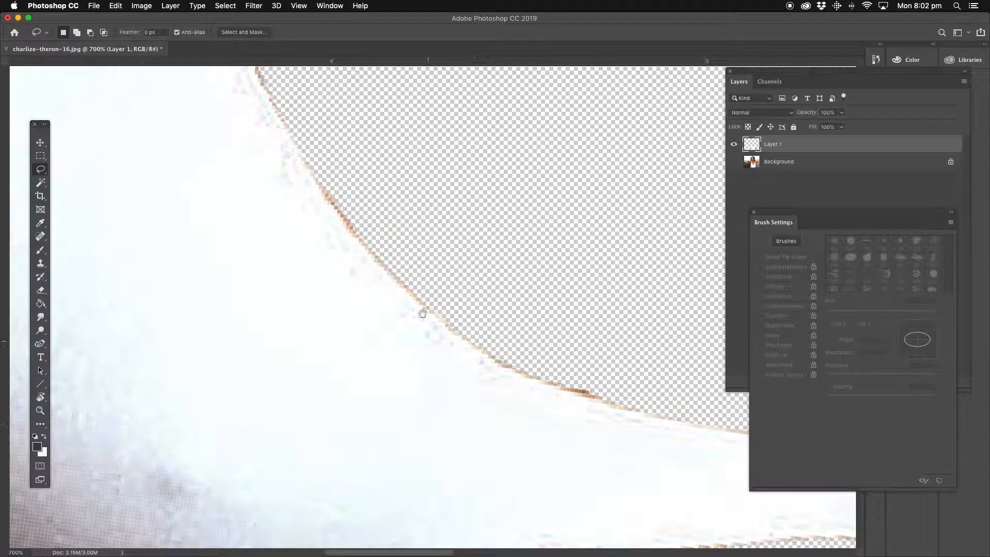
pyautogui.click(40, 411)
pyautogui.keyDown('alt'); pyautogui.click(337, 261); pyautogui.keyUp('alt')
pyautogui.keyDown('alt'); pyautogui.click(343, 254); pyautogui.keyUp('alt')
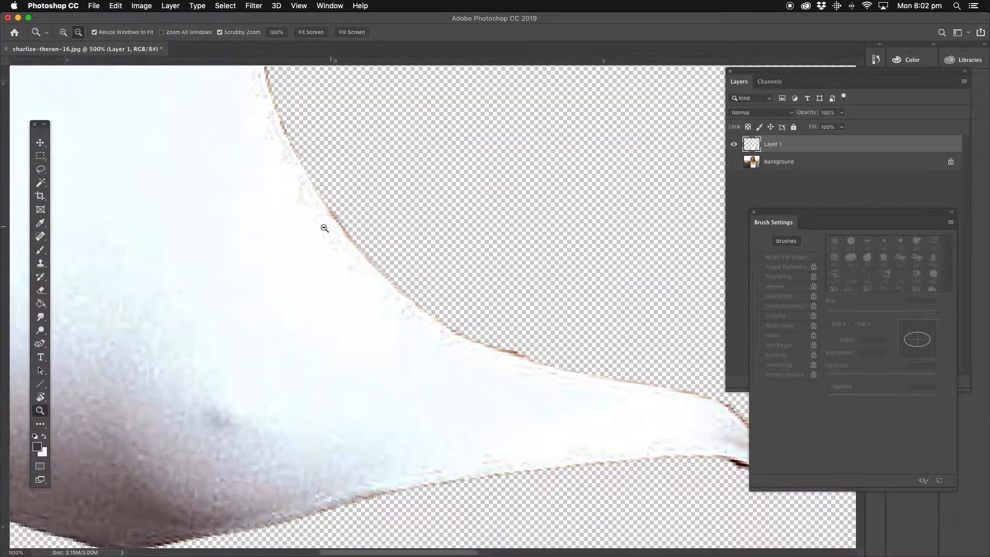
pyautogui.keyDown('alt'); pyautogui.click(328, 225); pyautogui.keyUp('alt')
pyautogui.press('r')
pyautogui.moveTo(420, 166); pyautogui.dragTo(62, 390)
pyautogui.click(41, 410)
pyautogui.rightClick(328, 218)
pyautogui.click(341, 224)
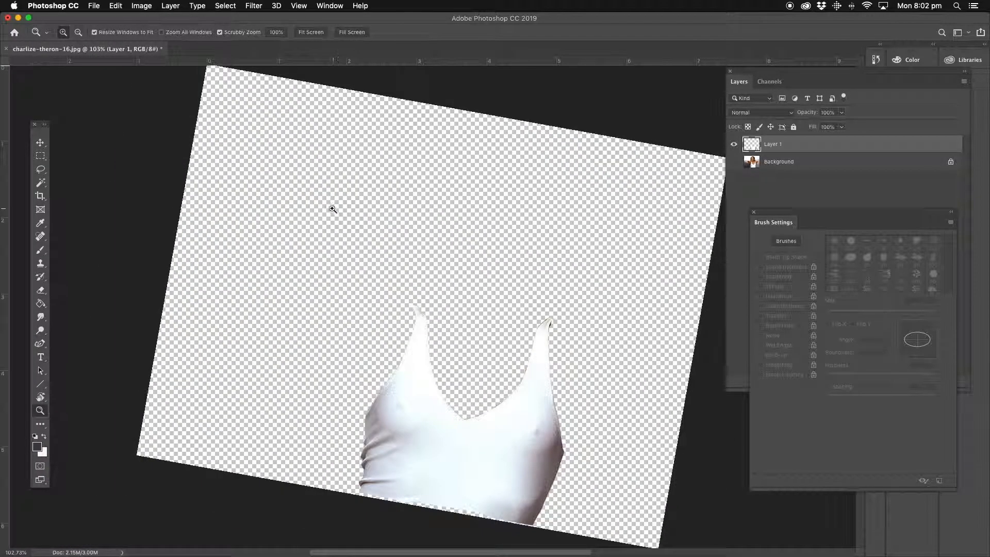
pyautogui.press('r')
pyautogui.moveTo(337, 212); pyautogui.dragTo(338, 213)
pyautogui.press('Escape')
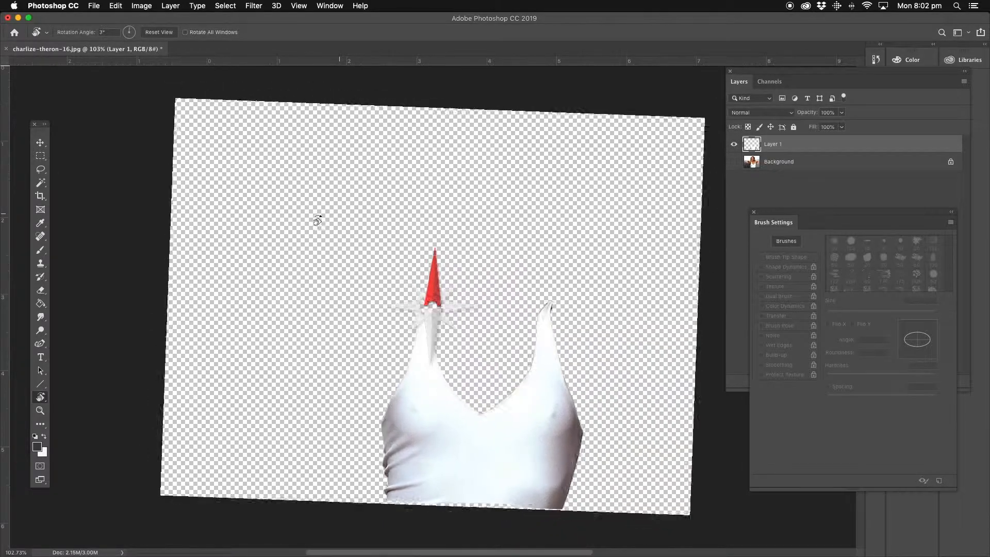
pyautogui.press('z')
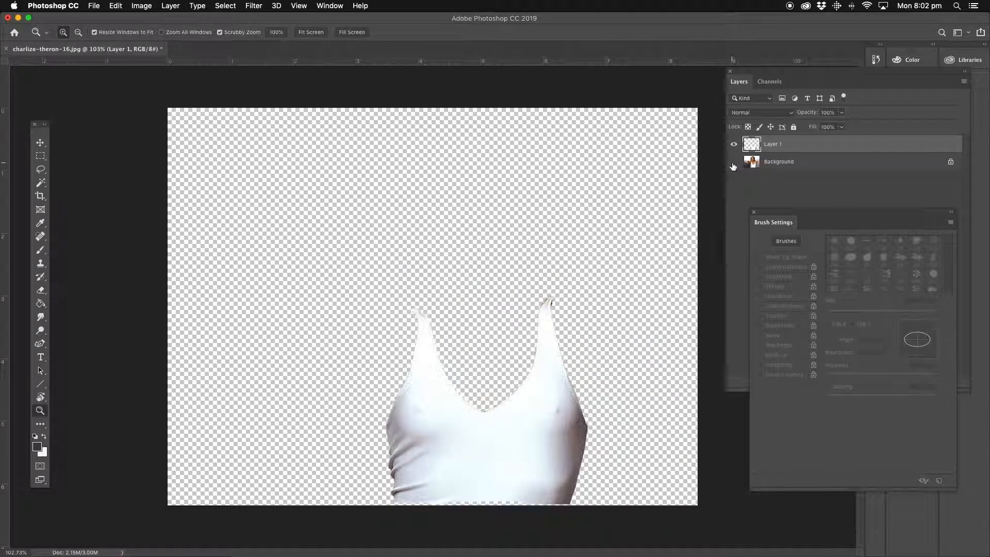
# Step: Show the Background layer and make the tank top layer active again
pyautogui.click(808, 170)
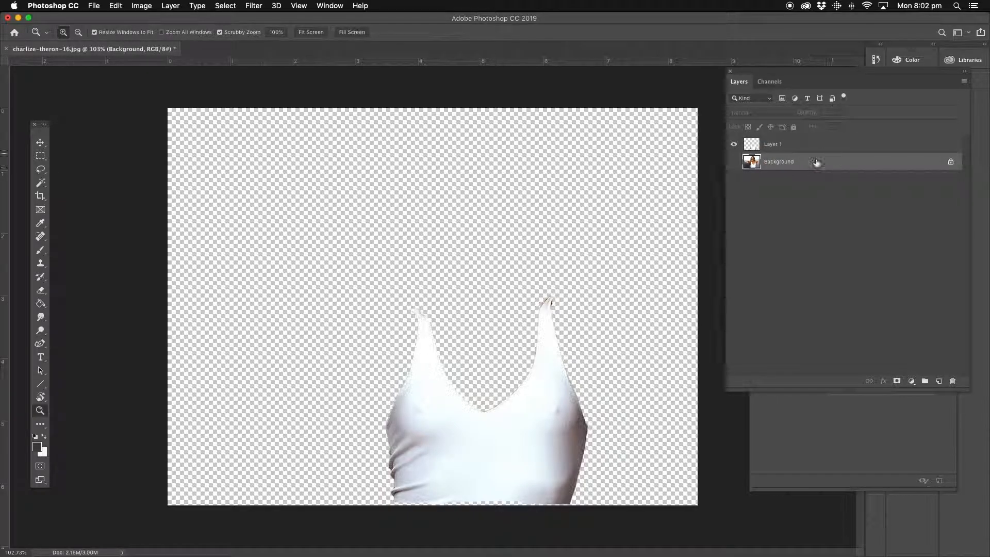
pyautogui.click(733, 163)
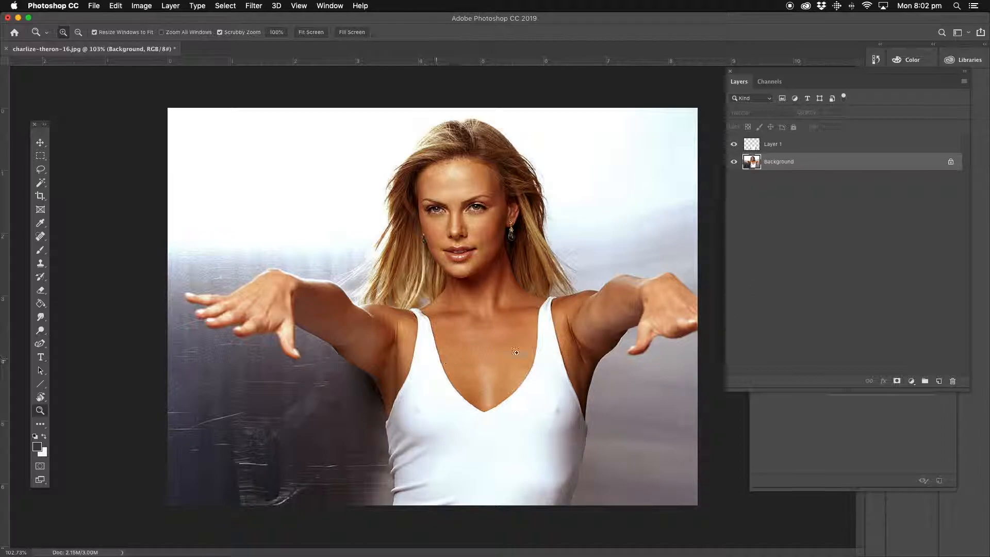
pyautogui.click(815, 145)
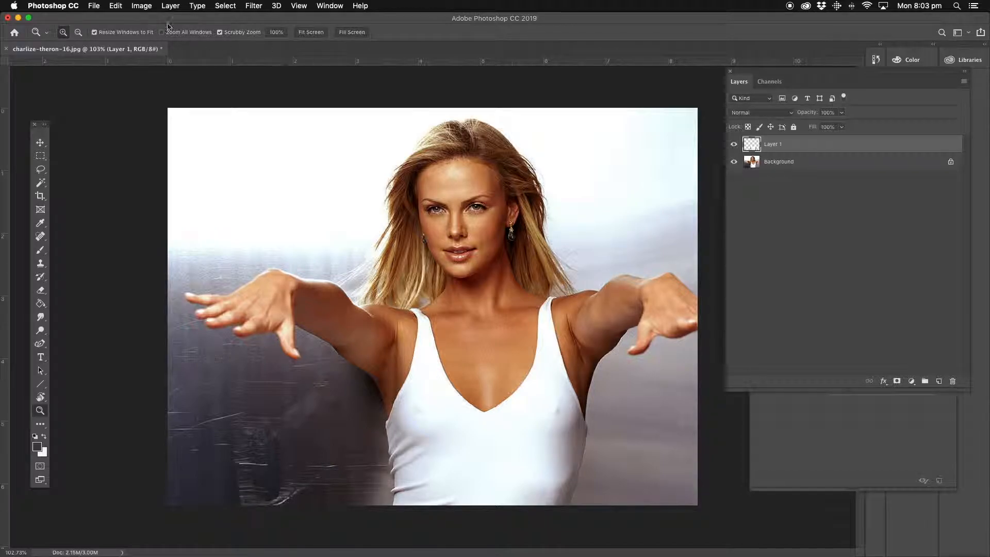
pyautogui.click(142, 7)
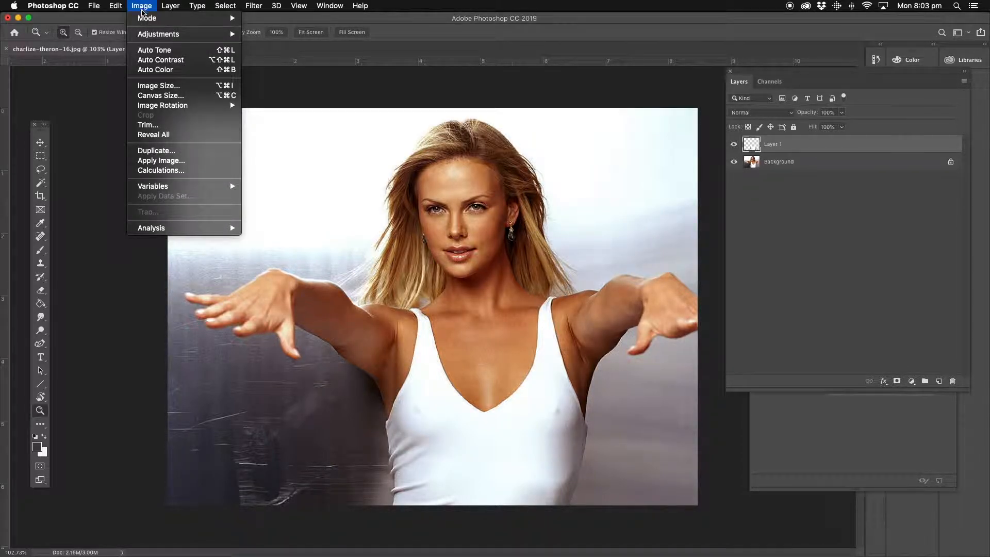
pyautogui.moveTo(155, 34)
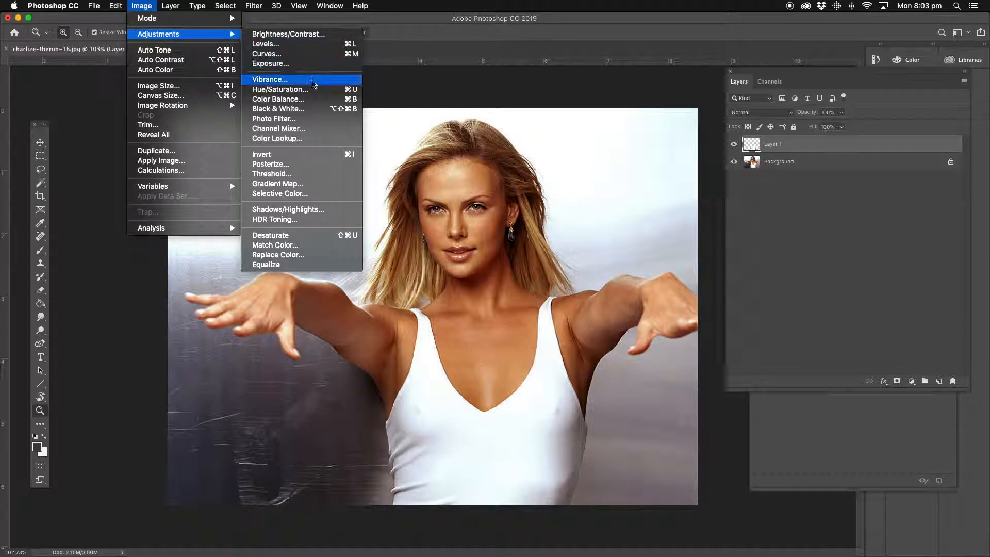
pyautogui.click(311, 90)
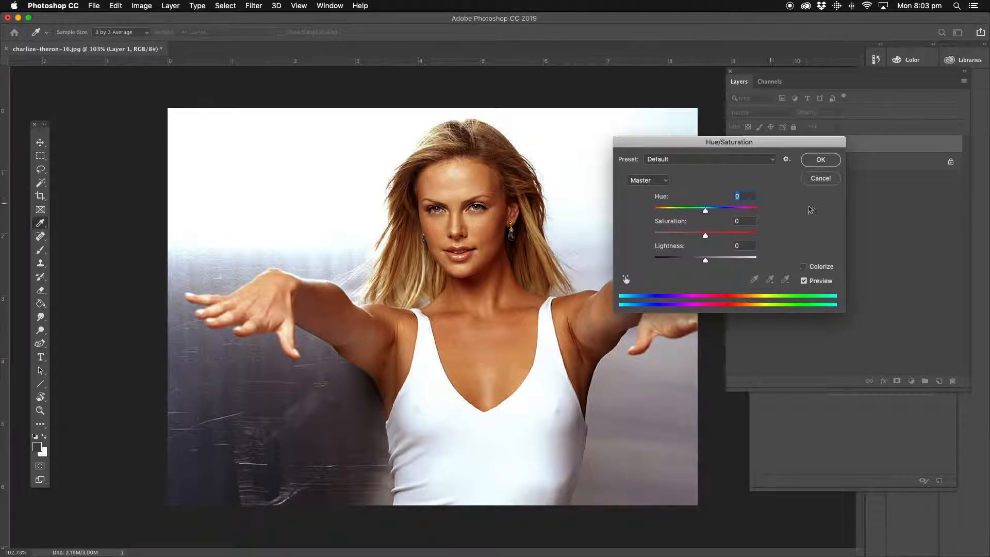
pyautogui.click(819, 181)
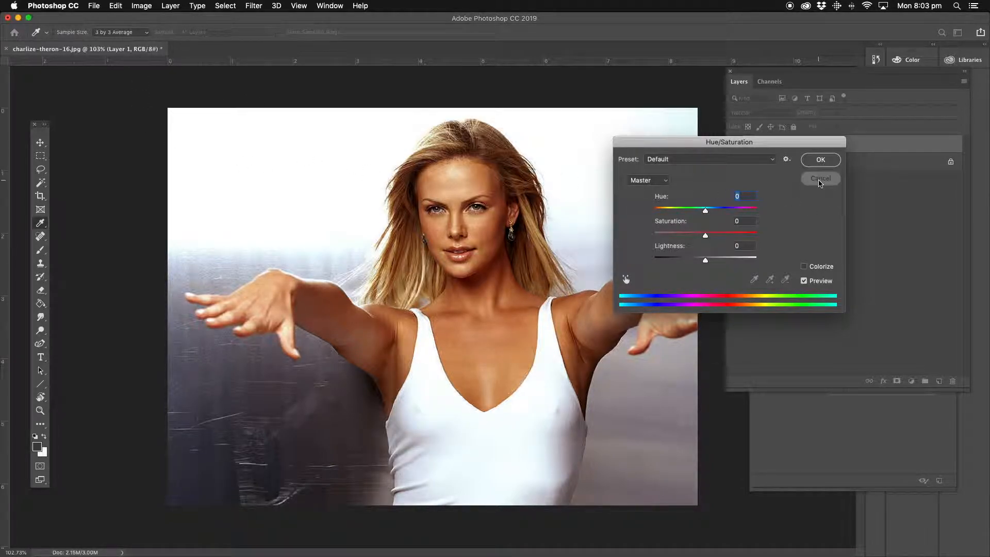
pyautogui.press('z')
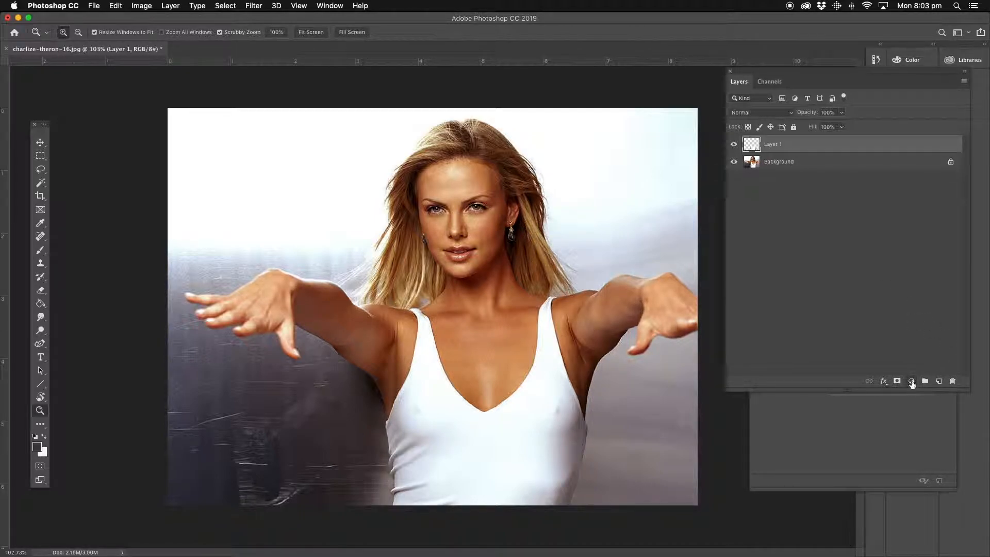
# Step: Try a Hue/Saturation adjustment layer with Hue +25 above the tank top layer and delete it
pyautogui.click(911, 382)
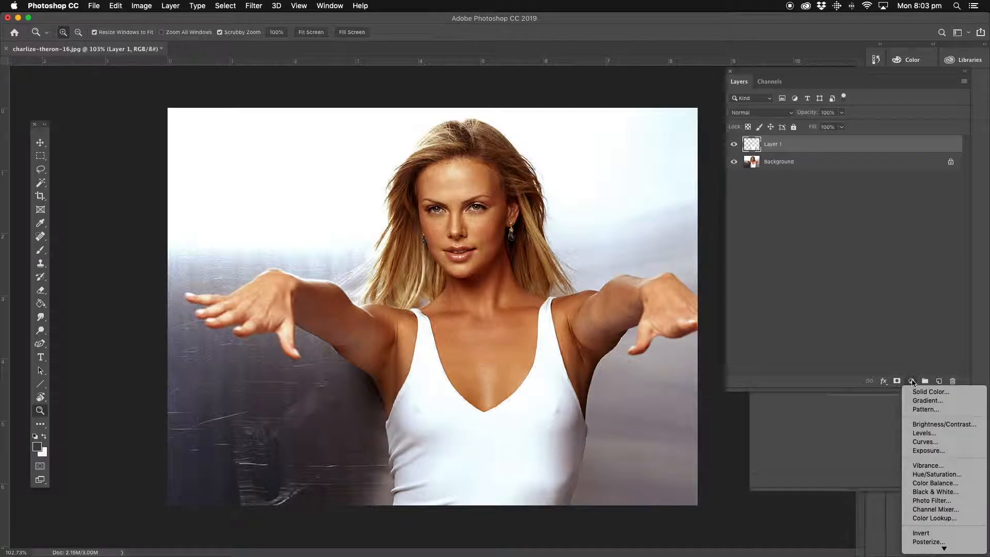
pyautogui.click(936, 474)
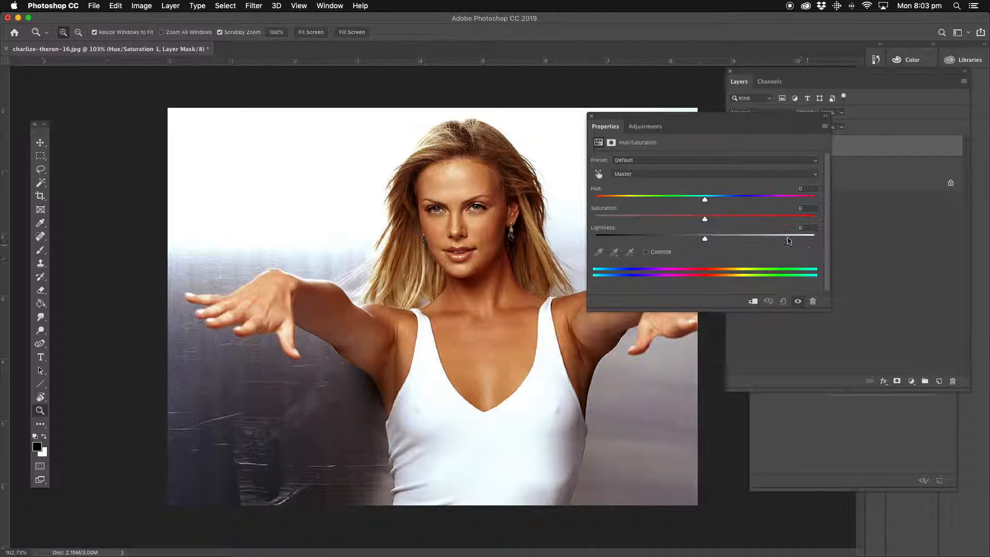
pyautogui.moveTo(705, 200); pyautogui.dragTo(733, 201)
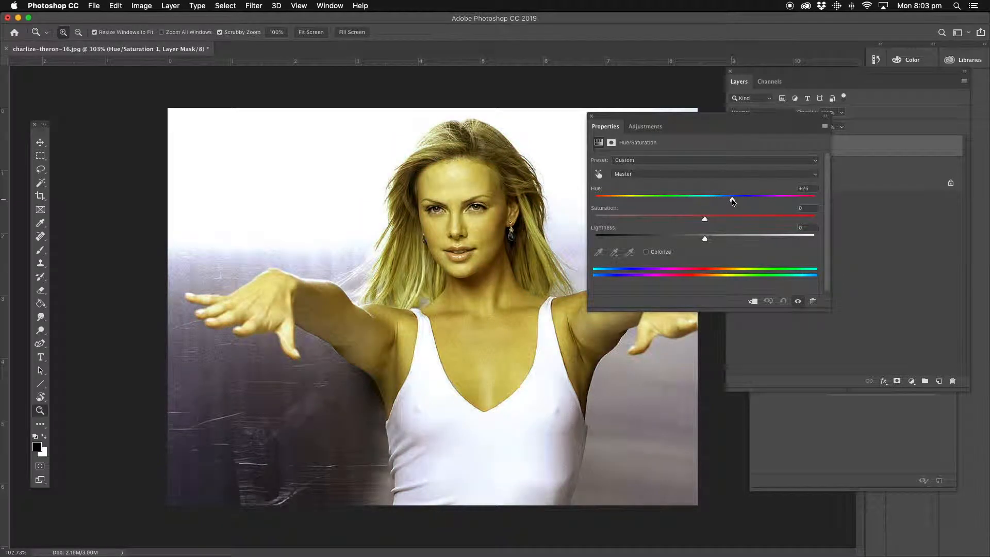
pyautogui.click(590, 118)
pyautogui.moveTo(947, 149); pyautogui.dragTo(954, 381)
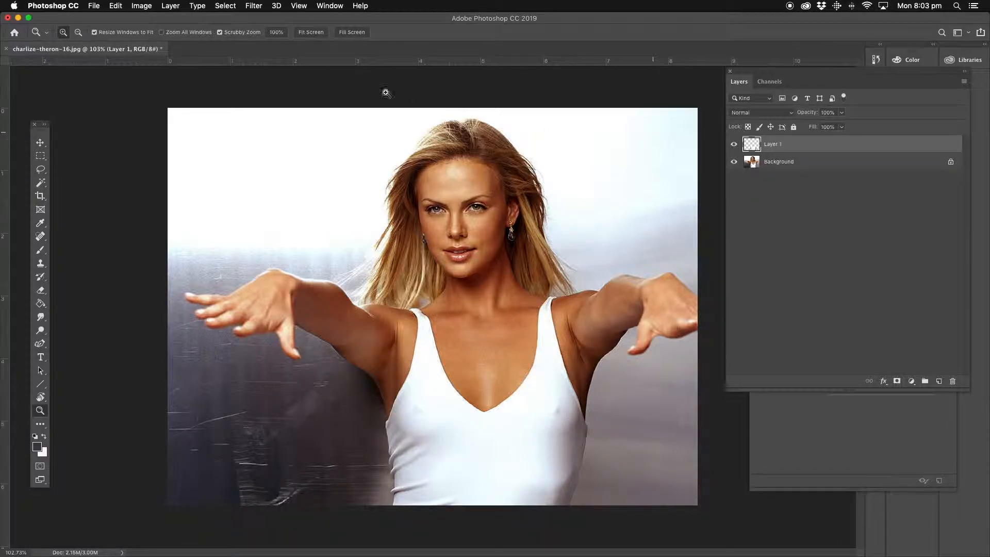
# Step: Start a direct Hue/Saturation adjustment on the tank top layer with Colorize enabled
pyautogui.click(140, 6)
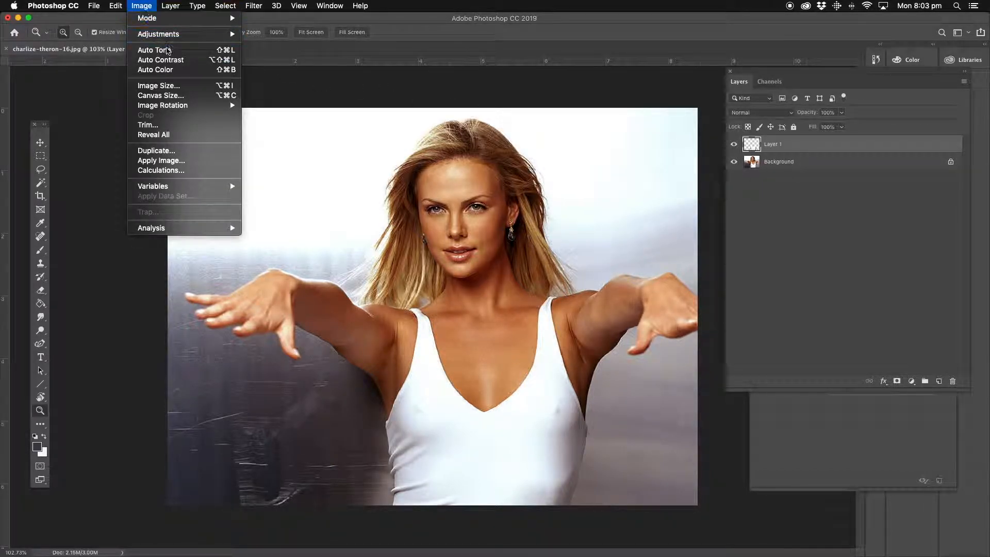
pyautogui.moveTo(172, 36)
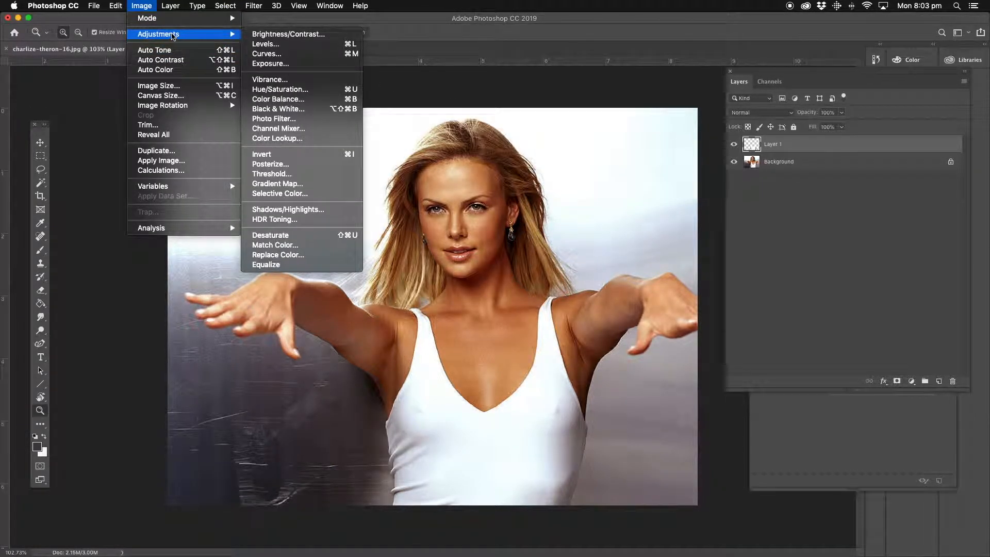
pyautogui.click(280, 89)
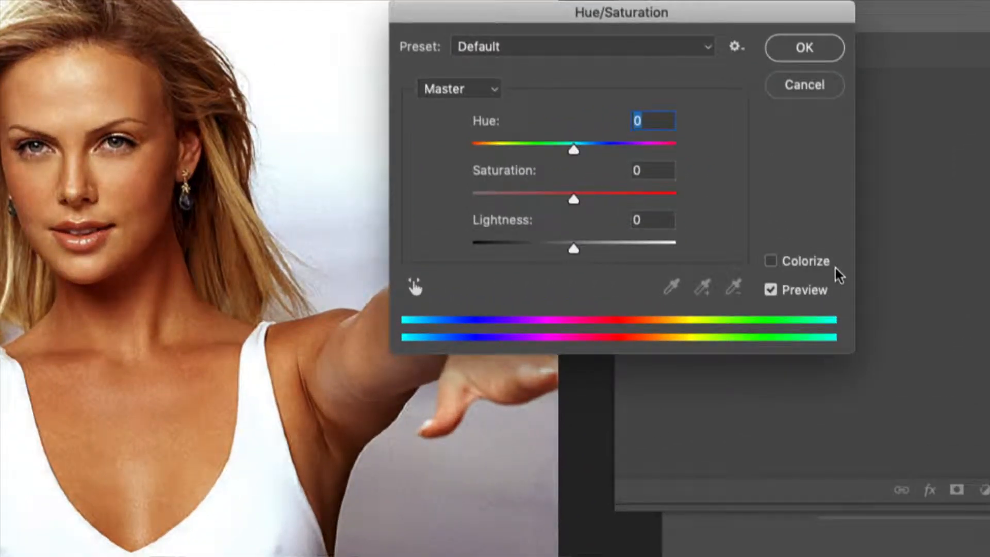
pyautogui.click(772, 261)
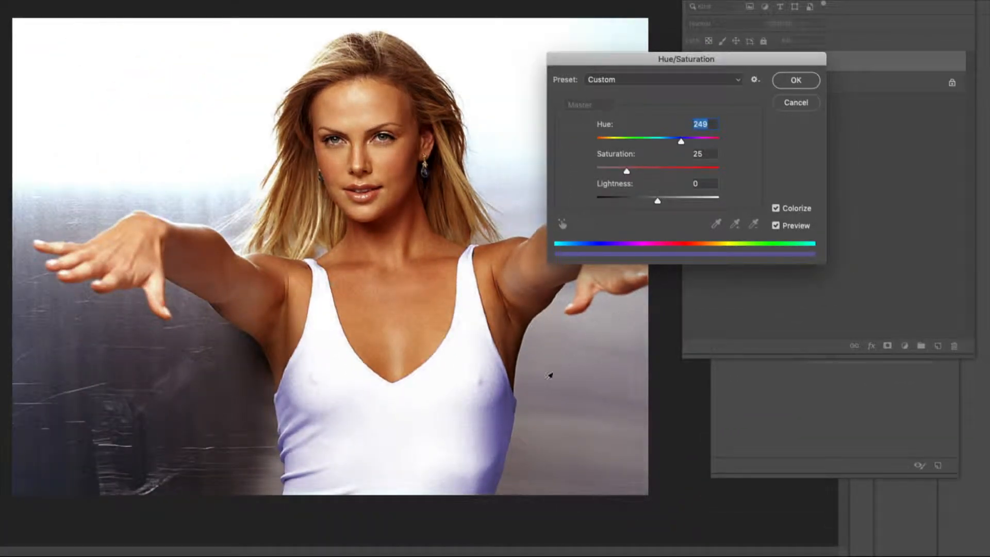
pyautogui.click(776, 208)
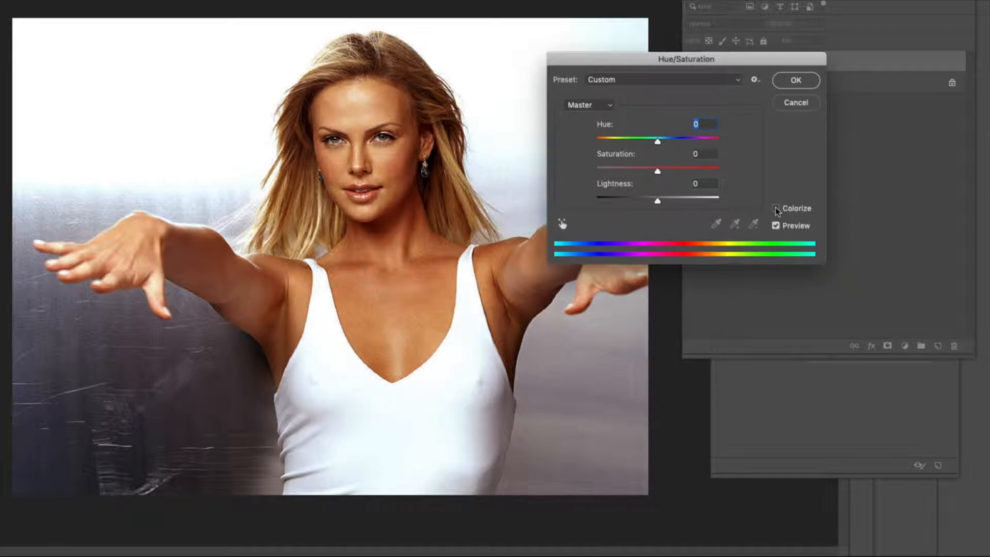
pyautogui.click(776, 208)
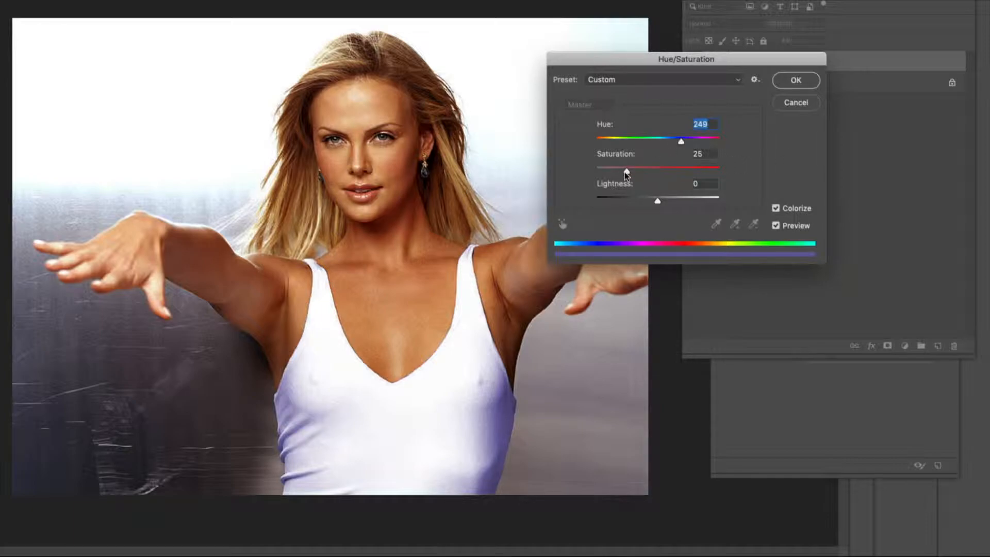
# Step: Colorize the tank top blue with Hue 239, Saturation 84 and Lightness -41, and apply the adjustment
pyautogui.moveTo(626, 171); pyautogui.dragTo(688, 171)
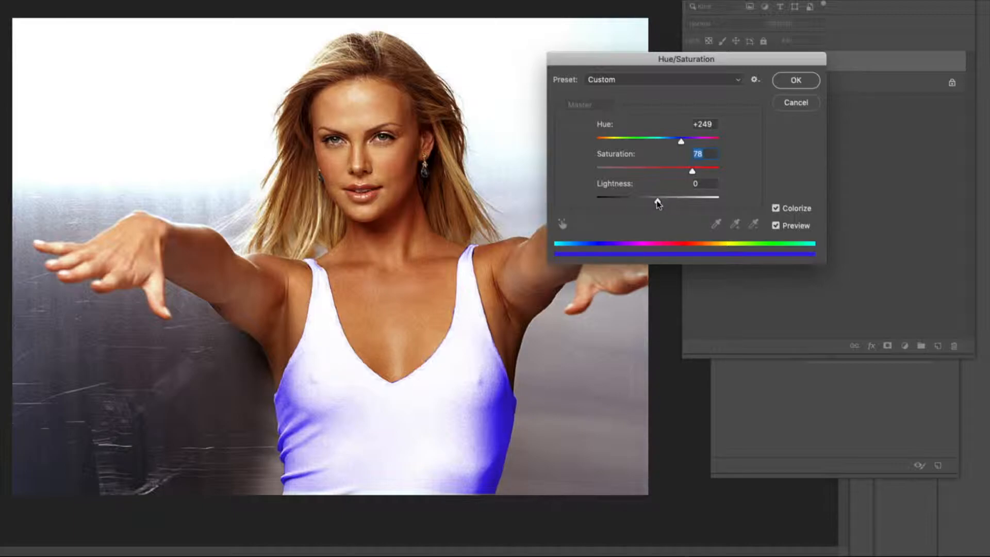
pyautogui.moveTo(658, 204); pyautogui.dragTo(644, 203)
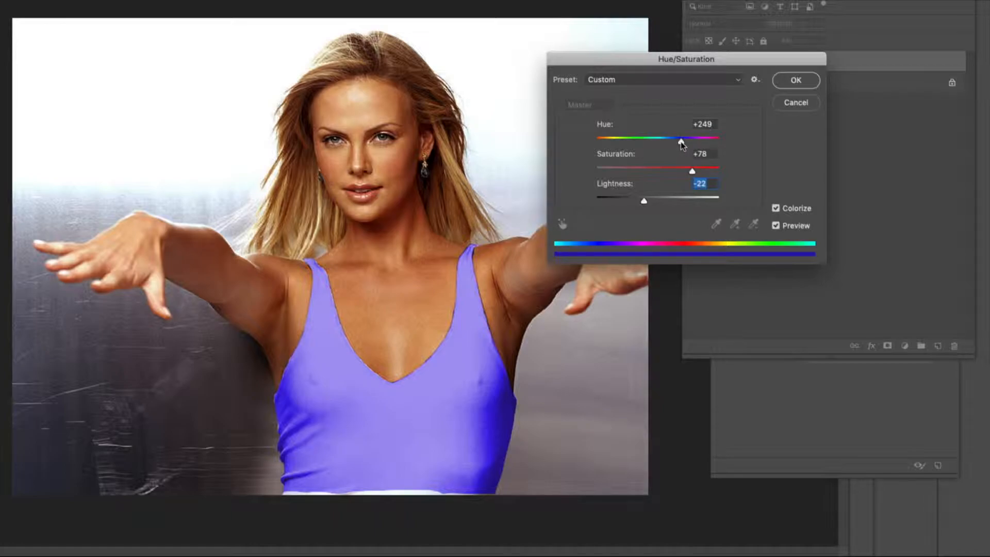
pyautogui.moveTo(682, 145); pyautogui.dragTo(715, 141)
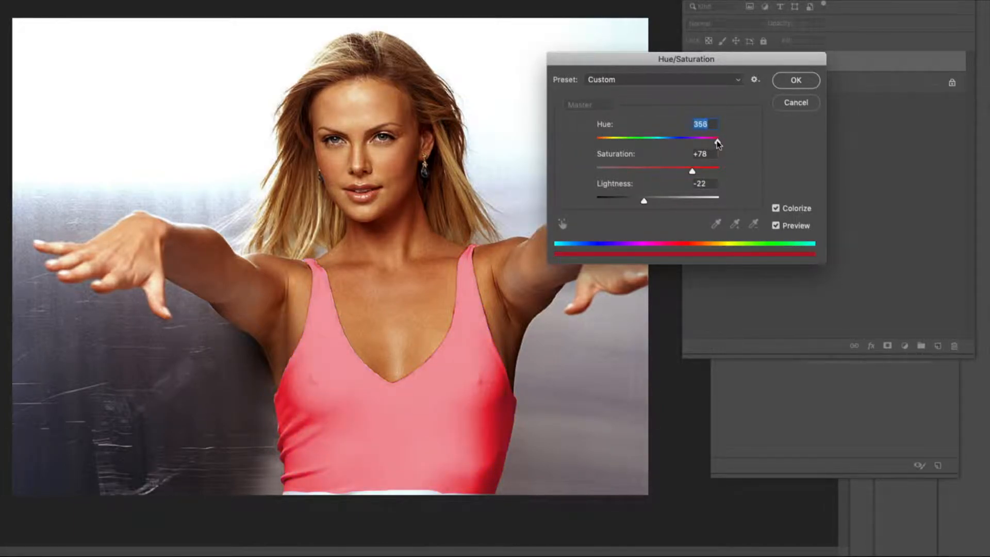
pyautogui.moveTo(644, 205); pyautogui.dragTo(633, 204)
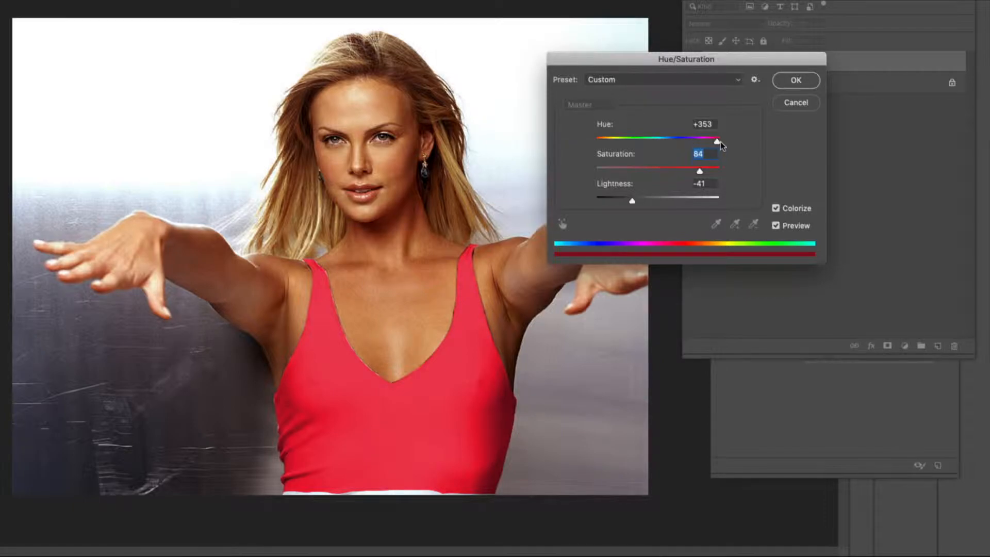
pyautogui.moveTo(709, 145); pyautogui.dragTo(677, 145)
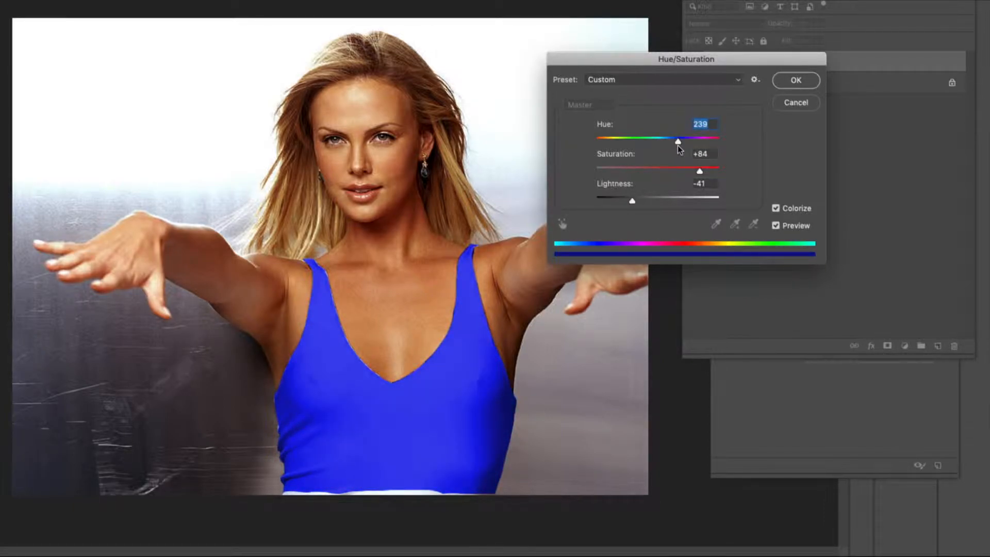
pyautogui.click(797, 80)
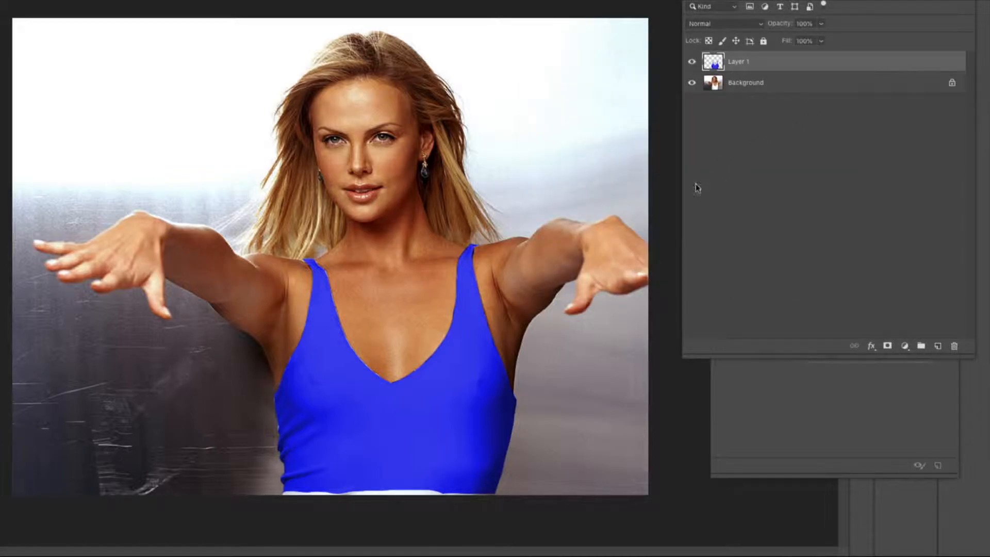
# Step: Choose the Smudge tool and set its brush size to 15 px for touching up the tank top edges
pyautogui.scroll(2, 435, 360)
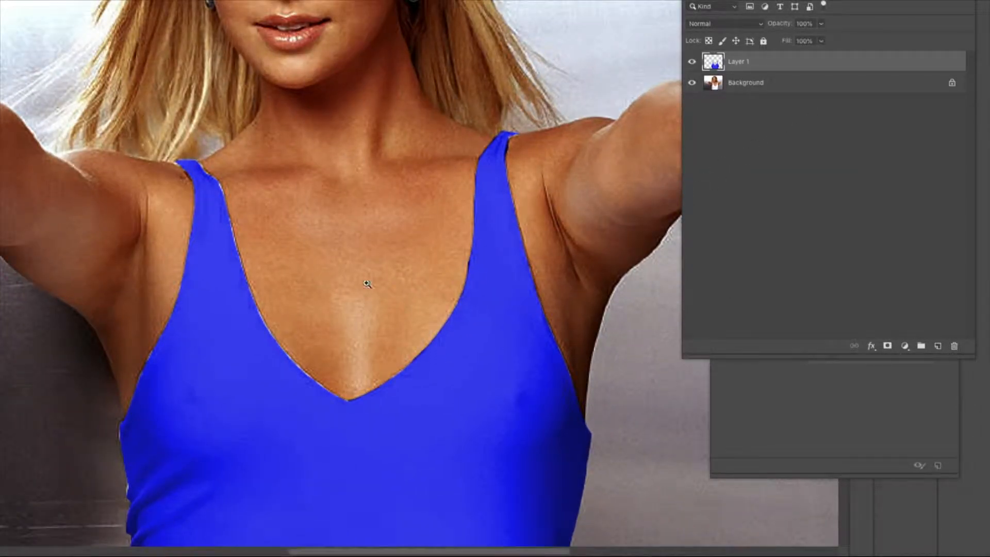
pyautogui.scroll(2, 220, 192)
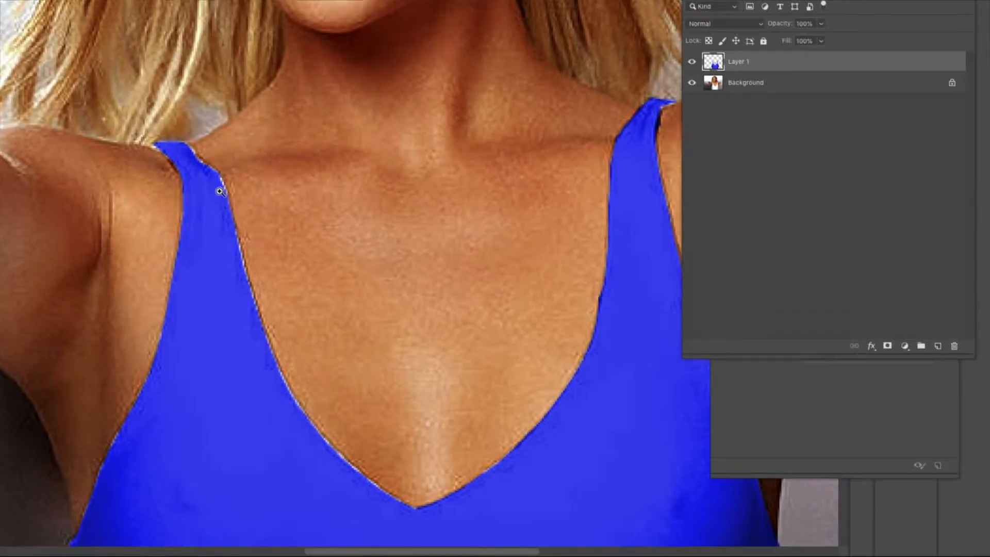
pyautogui.scroll(1, 219, 192)
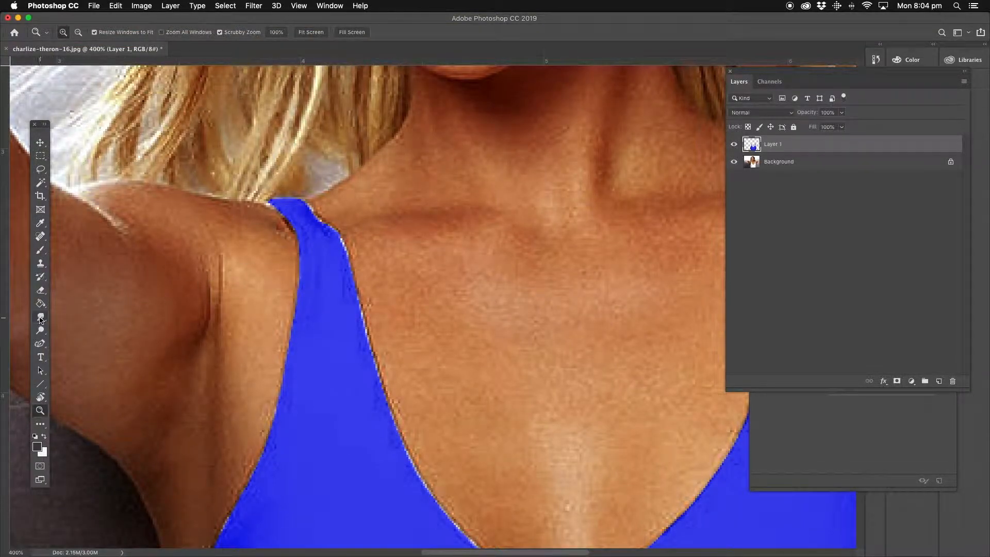
pyautogui.click(41, 318)
pyautogui.click(80, 316)
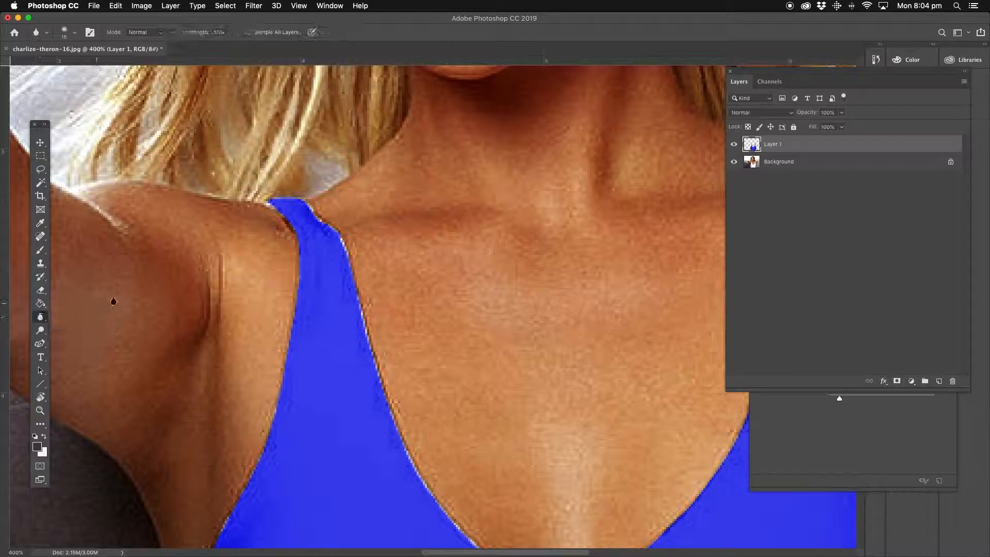
pyautogui.click(41, 318)
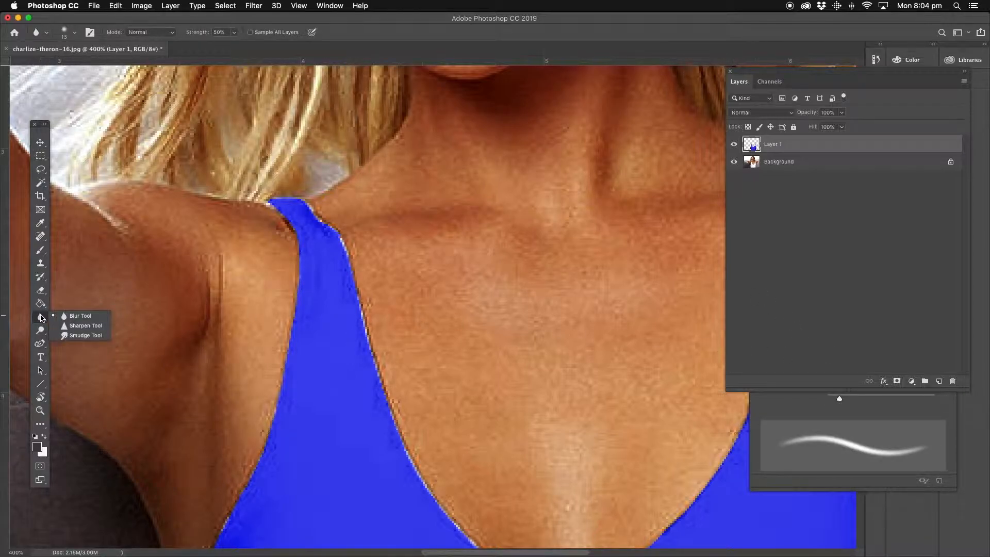
pyautogui.click(79, 334)
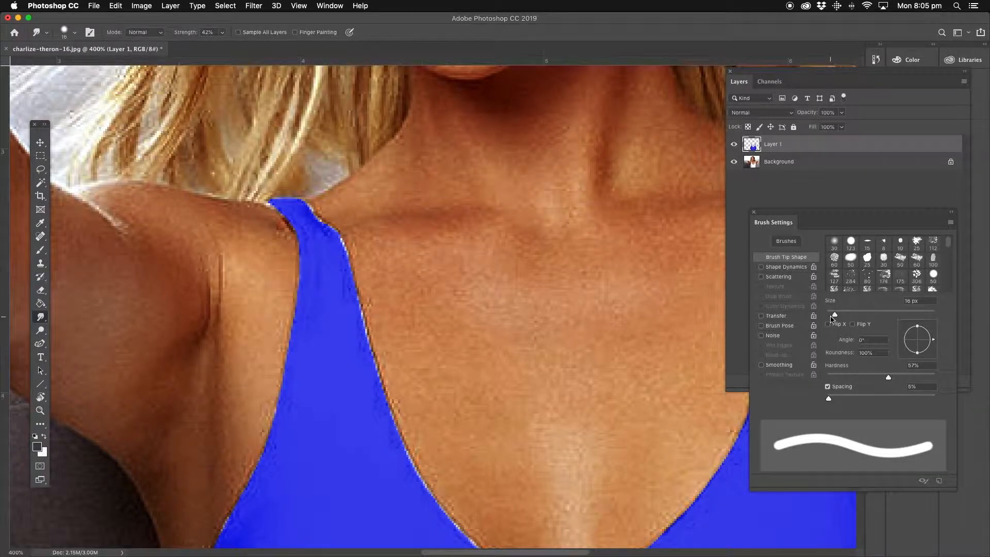
pyautogui.moveTo(835, 315); pyautogui.dragTo(828, 319)
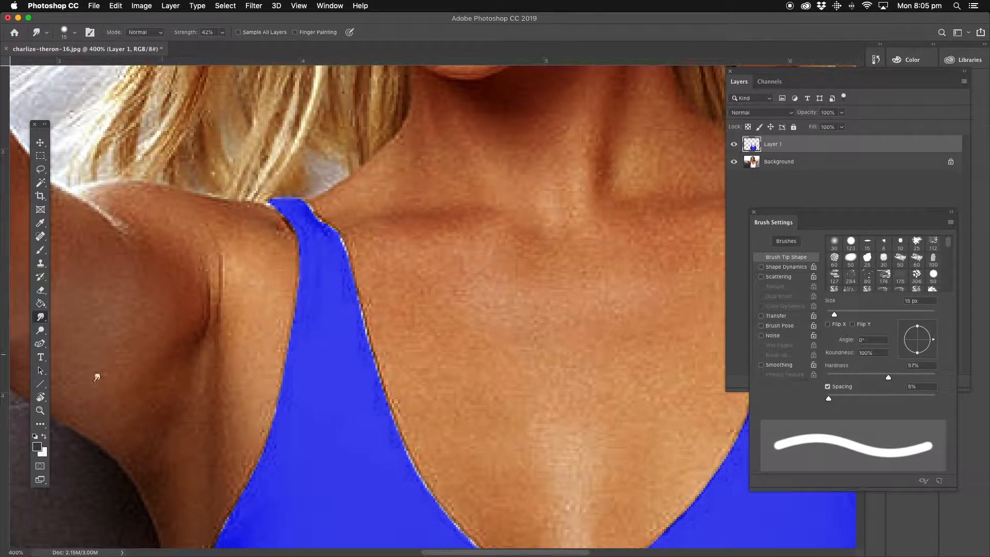
# Step: Smudge the blue outward over the white fringe along the strap's top and inner edge on the image's left side
pyautogui.click(40, 410)
pyautogui.click(336, 245)
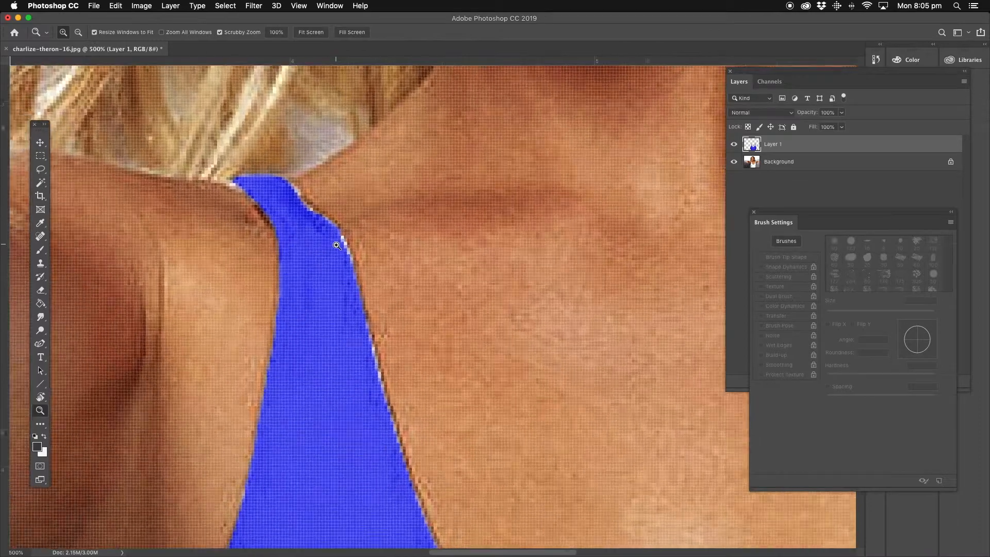
pyautogui.click(336, 246)
pyautogui.click(336, 245)
pyautogui.click(41, 318)
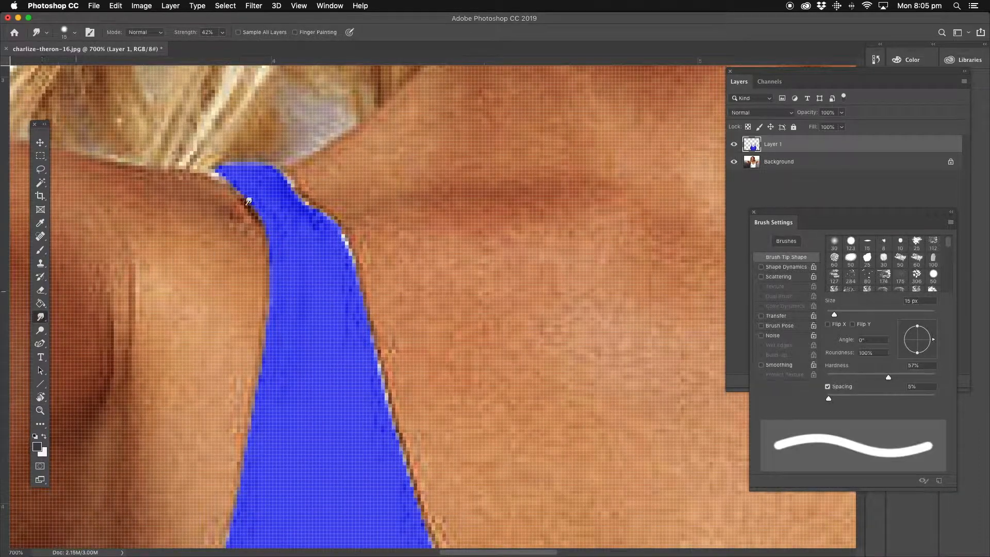
pyautogui.moveTo(284, 183)
pyautogui.mouseDown()
pyautogui.moveTo(327, 219)
pyautogui.moveTo(296, 214)
pyautogui.moveTo(304, 209)
pyautogui.moveTo(346, 245)
pyautogui.mouseUp()
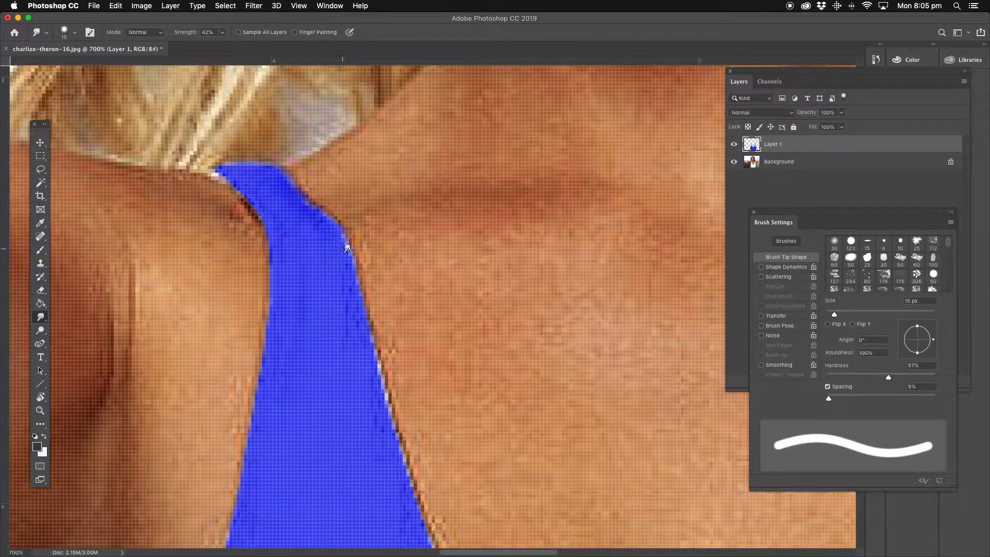
pyautogui.moveTo(228, 172); pyautogui.dragTo(217, 168)
pyautogui.moveTo(361, 354); pyautogui.dragTo(391, 458)
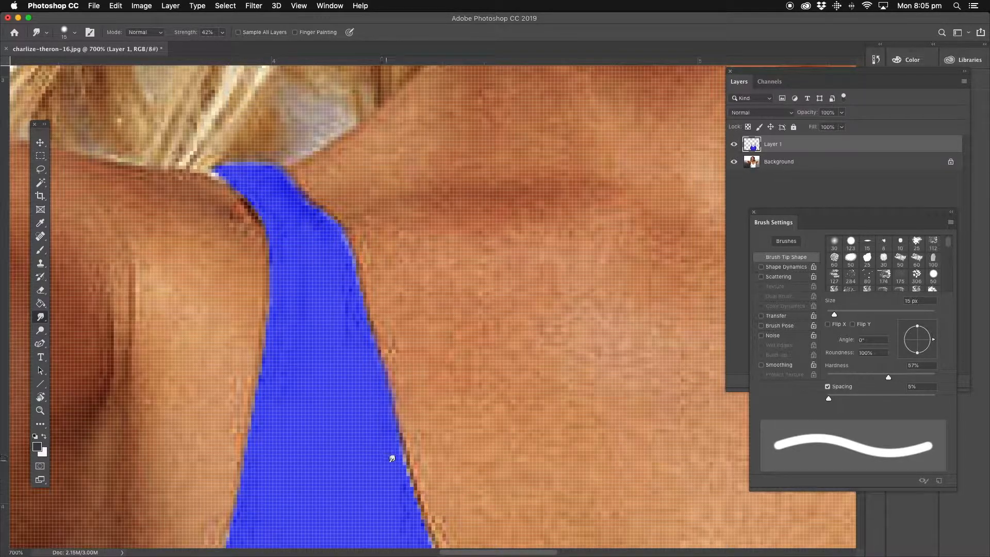
# Step: Examine the smudged strap and the whole tank top for remaining white edges
pyautogui.click(40, 411)
pyautogui.keyDown('alt'); pyautogui.click(479, 295); pyautogui.keyUp('alt')
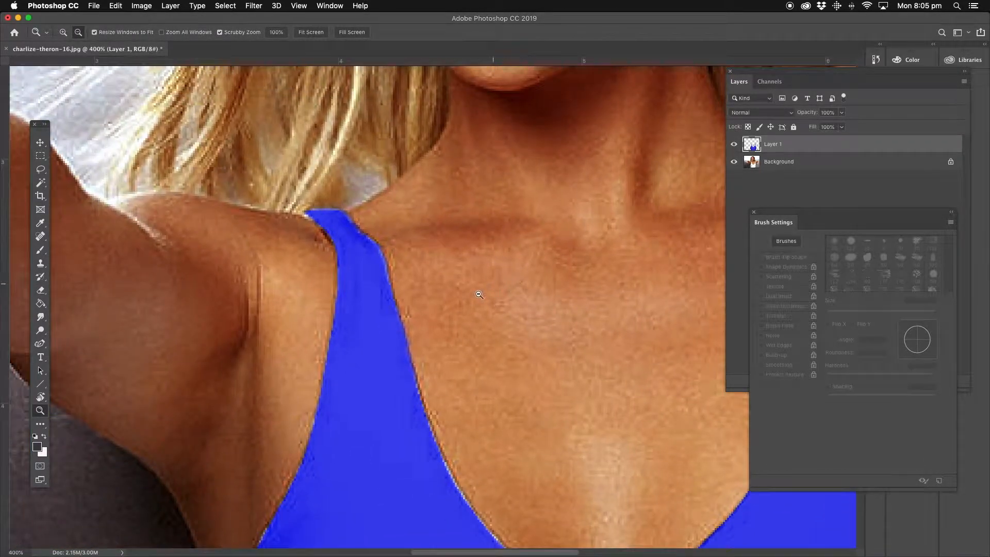
pyautogui.keyDown('alt'); pyautogui.click(479, 295); pyautogui.keyUp('alt')
pyautogui.click(467, 293)
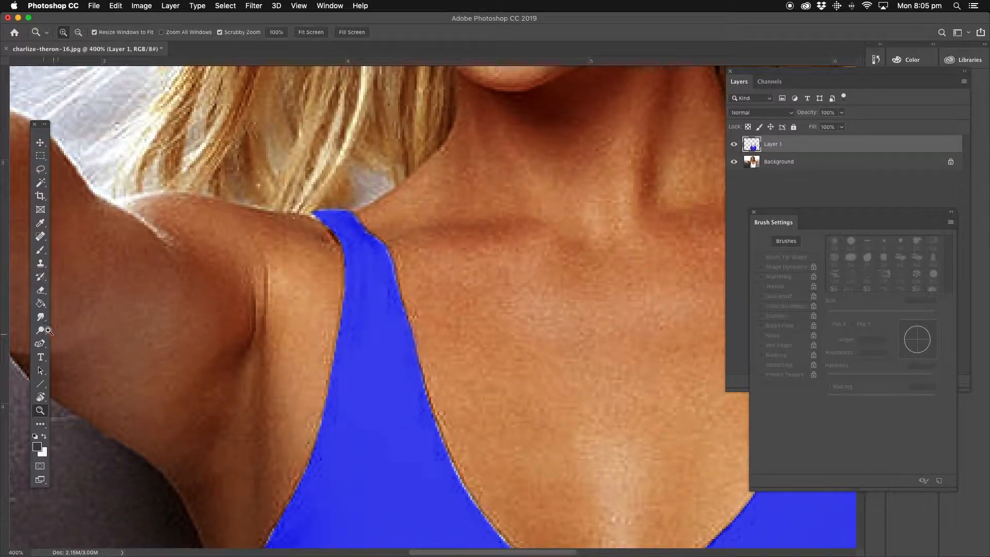
pyautogui.click(41, 316)
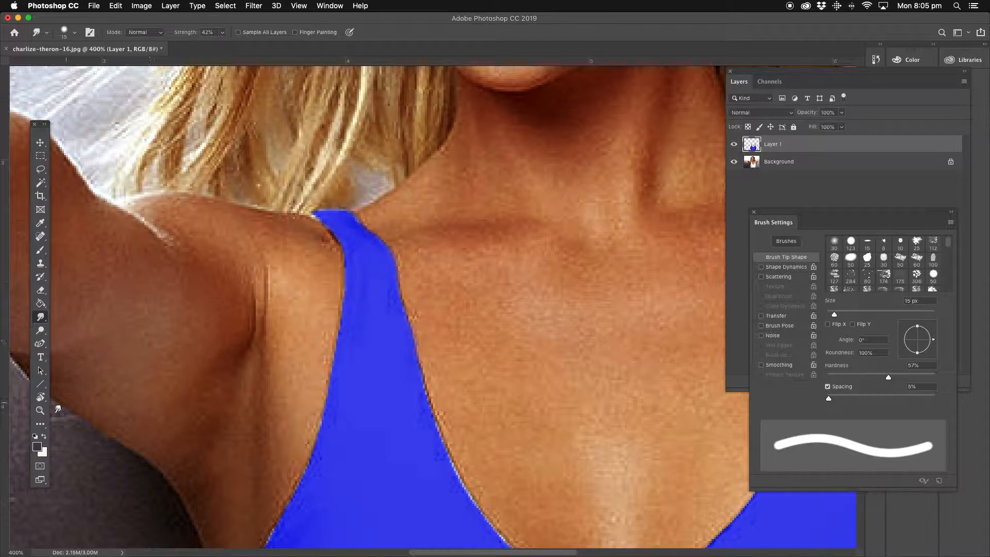
pyautogui.click(40, 410)
pyautogui.keyDown('alt'); pyautogui.click(495, 279); pyautogui.keyUp('alt')
pyautogui.keyDown('alt'); pyautogui.click(585, 301); pyautogui.keyUp('alt')
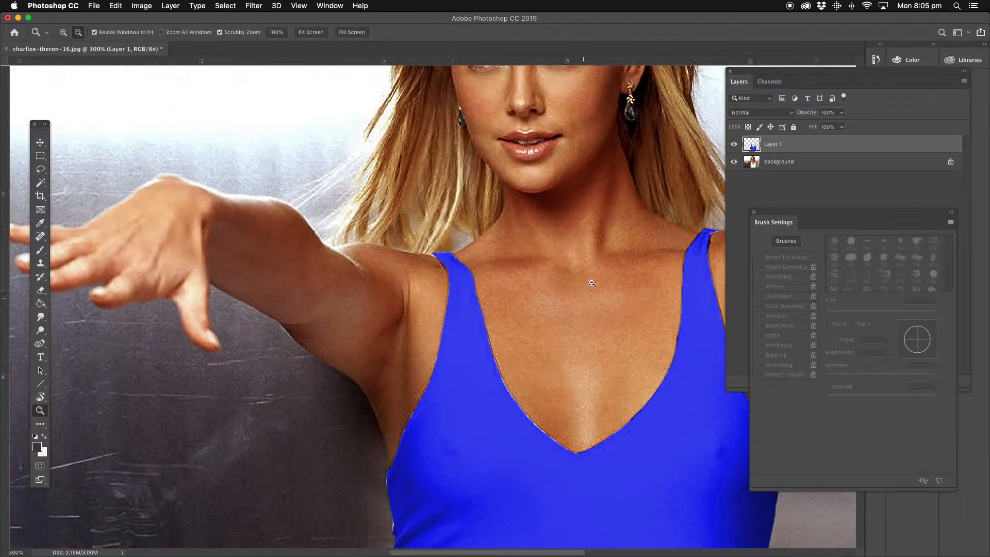
pyautogui.keyDown('alt'); pyautogui.click(587, 282); pyautogui.keyUp('alt')
pyautogui.keyDown('alt'); pyautogui.click(573, 308); pyautogui.keyUp('alt')
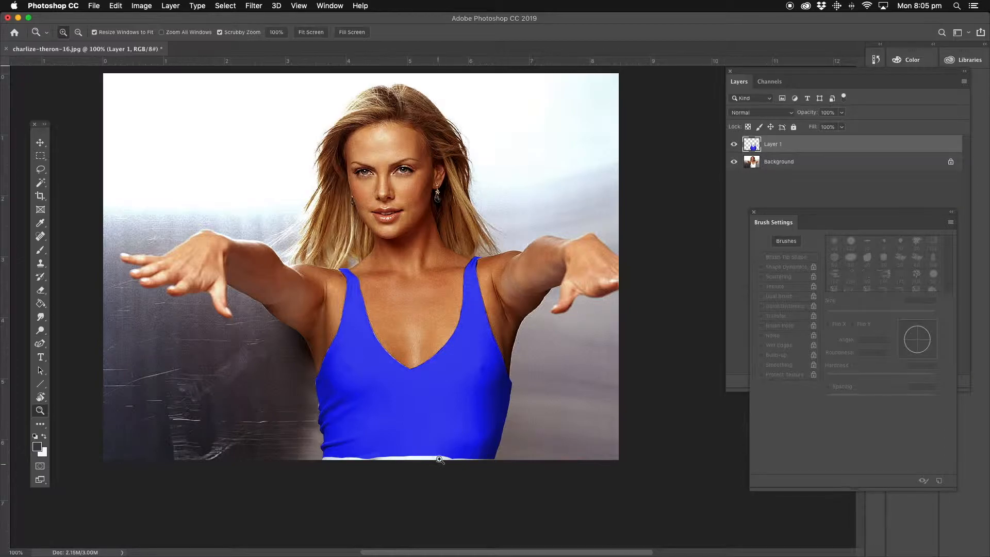
# Step: Smudge the blue down over the white strip along the tank top's bottom hem to the image edge
pyautogui.click(442, 437)
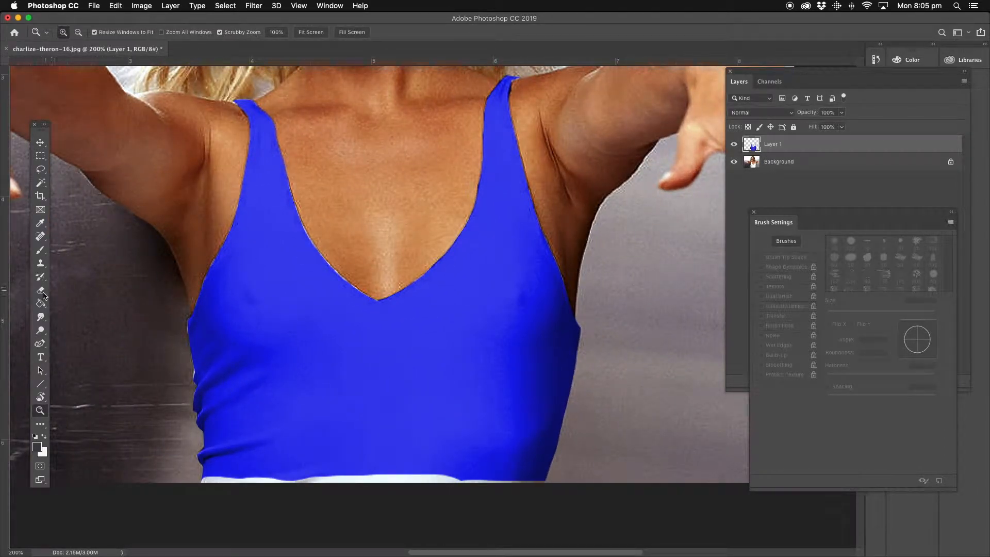
pyautogui.click(40, 317)
pyautogui.moveTo(227, 464)
pyautogui.mouseDown()
pyautogui.moveTo(209, 484)
pyautogui.moveTo(245, 469)
pyautogui.moveTo(249, 494)
pyautogui.moveTo(274, 468)
pyautogui.moveTo(302, 477)
pyautogui.mouseUp()
pyautogui.moveTo(392, 466)
pyautogui.mouseDown()
pyautogui.moveTo(429, 464)
pyautogui.moveTo(444, 490)
pyautogui.moveTo(470, 467)
pyautogui.moveTo(479, 488)
pyautogui.moveTo(503, 469)
pyautogui.moveTo(520, 470)
pyautogui.moveTo(520, 489)
pyautogui.moveTo(550, 463)
pyautogui.mouseUp()
pyautogui.moveTo(429, 454)
pyautogui.mouseDown()
pyautogui.moveTo(413, 463)
pyautogui.moveTo(416, 484)
pyautogui.moveTo(447, 474)
pyautogui.mouseUp()
pyautogui.moveTo(339, 484)
pyautogui.mouseDown()
pyautogui.moveTo(379, 466)
pyautogui.moveTo(376, 495)
pyautogui.moveTo(403, 471)
pyautogui.moveTo(403, 487)
pyautogui.moveTo(438, 473)
pyautogui.mouseUp()
pyautogui.moveTo(306, 492)
pyautogui.mouseDown()
pyautogui.moveTo(282, 482)
pyautogui.moveTo(312, 462)
pyautogui.moveTo(322, 479)
pyautogui.moveTo(314, 491)
pyautogui.moveTo(335, 476)
pyautogui.moveTo(309, 486)
pyautogui.mouseUp()
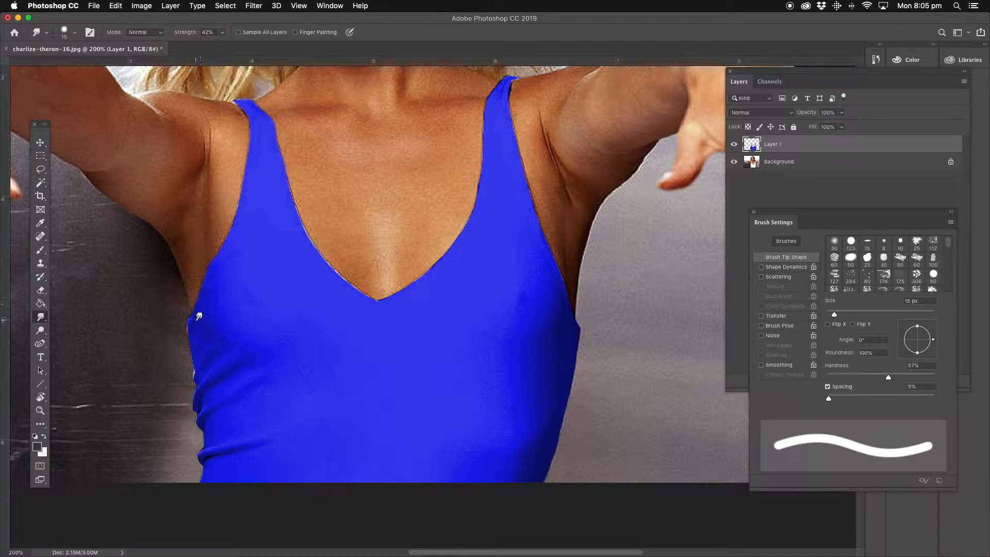
# Step: Smudge the tank top's side edge and both sides of the V neckline to cover the remaining light fringe
pyautogui.moveTo(206, 363); pyautogui.dragTo(219, 358)
pyautogui.moveTo(292, 210)
pyautogui.mouseDown()
pyautogui.moveTo(316, 225)
pyautogui.moveTo(316, 257)
pyautogui.moveTo(312, 246)
pyautogui.moveTo(345, 277)
pyautogui.moveTo(342, 288)
pyautogui.mouseUp()
pyautogui.moveTo(501, 126); pyautogui.dragTo(449, 261)
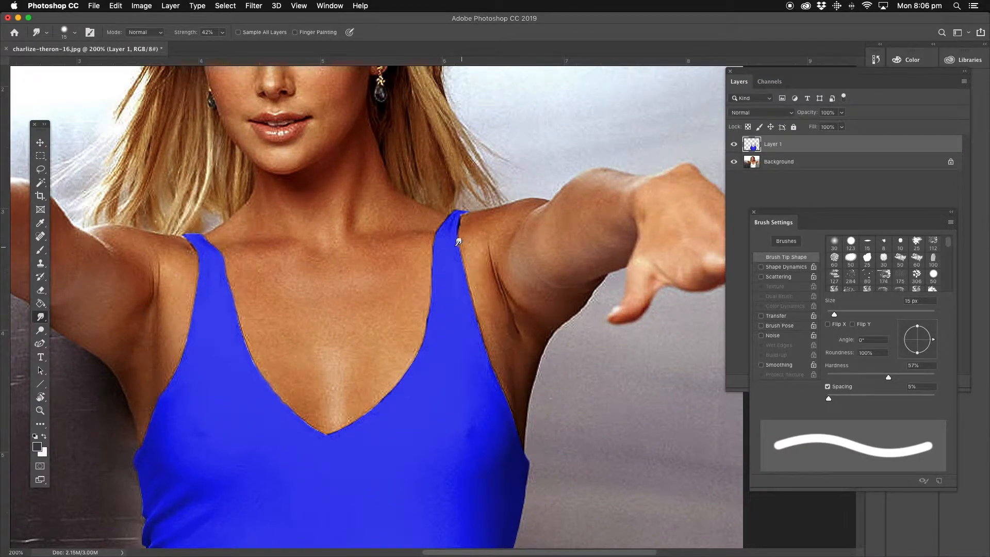
# Step: Inspect the strap on the image's right shoulder up close and check the recoloured tank top in the whole image
pyautogui.click(40, 411)
pyautogui.moveTo(482, 241); pyautogui.dragTo(492, 196)
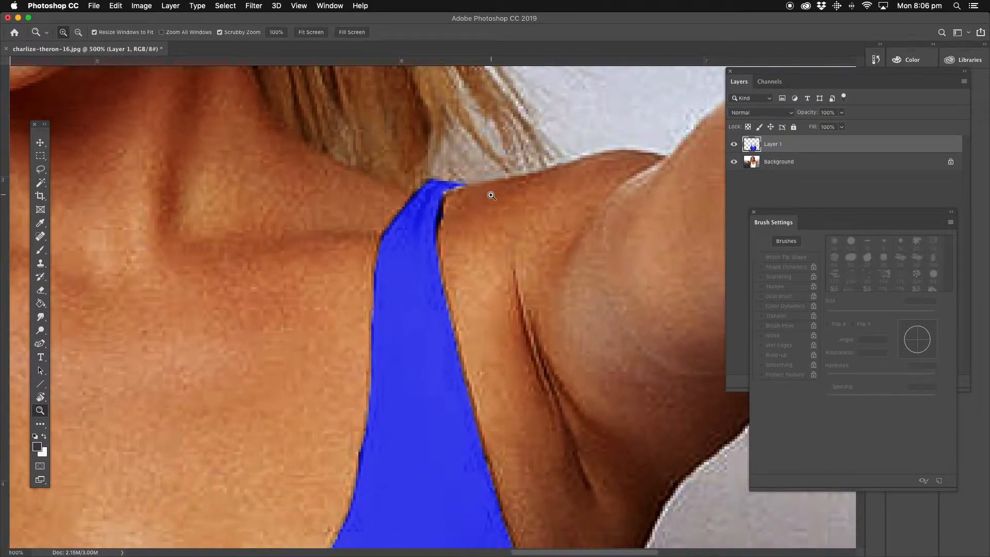
pyautogui.click(41, 290)
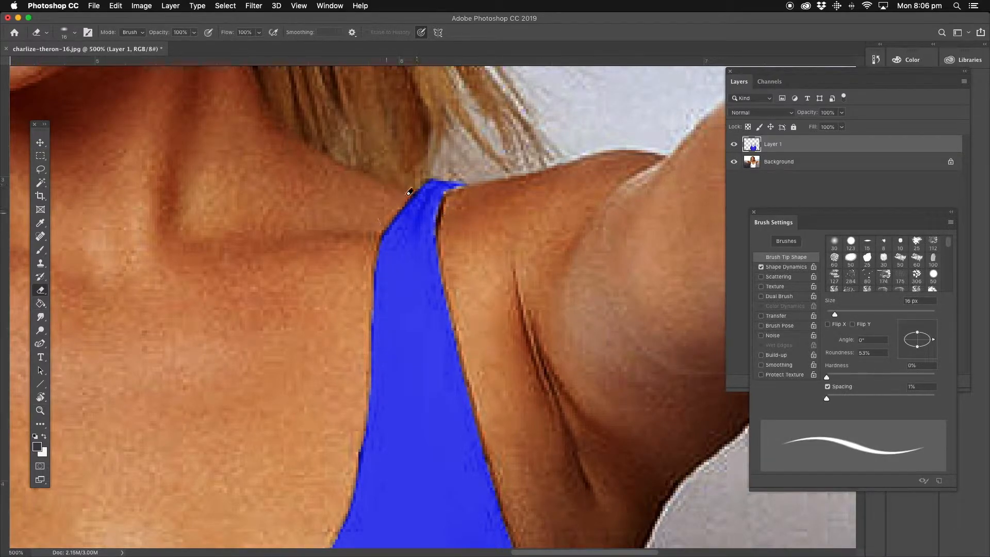
pyautogui.click(40, 410)
pyautogui.moveTo(371, 317); pyautogui.dragTo(268, 317)
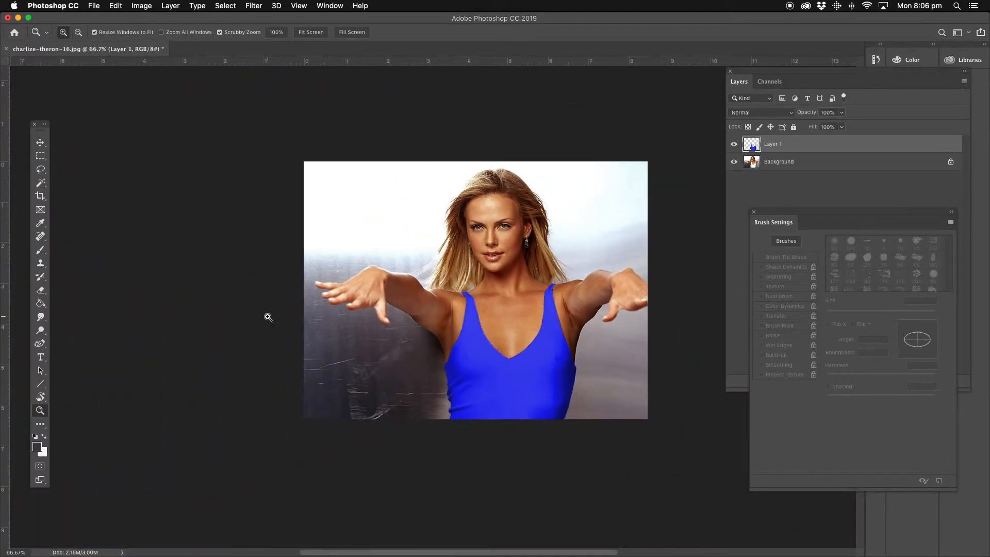
pyautogui.moveTo(535, 296); pyautogui.dragTo(447, 258)
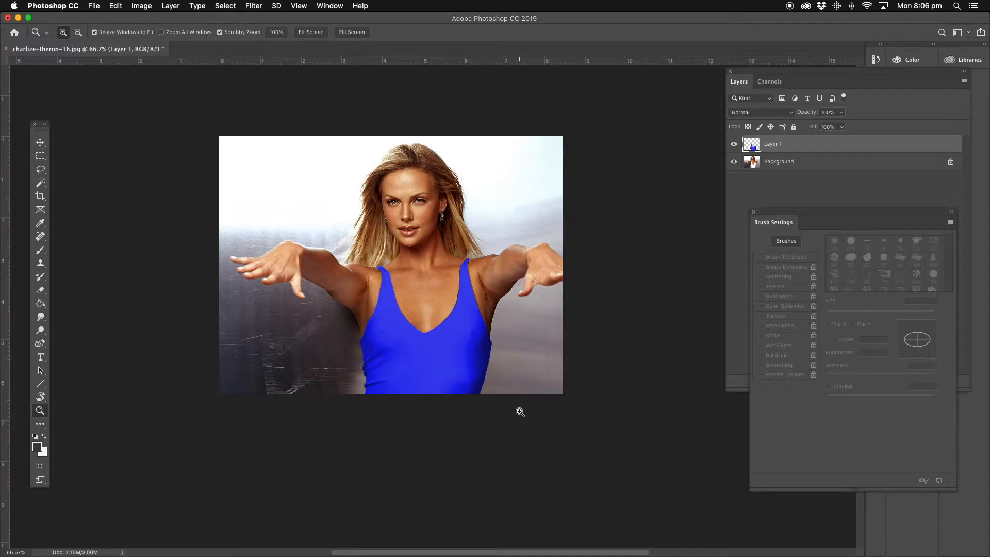
pyautogui.click(431, 245)
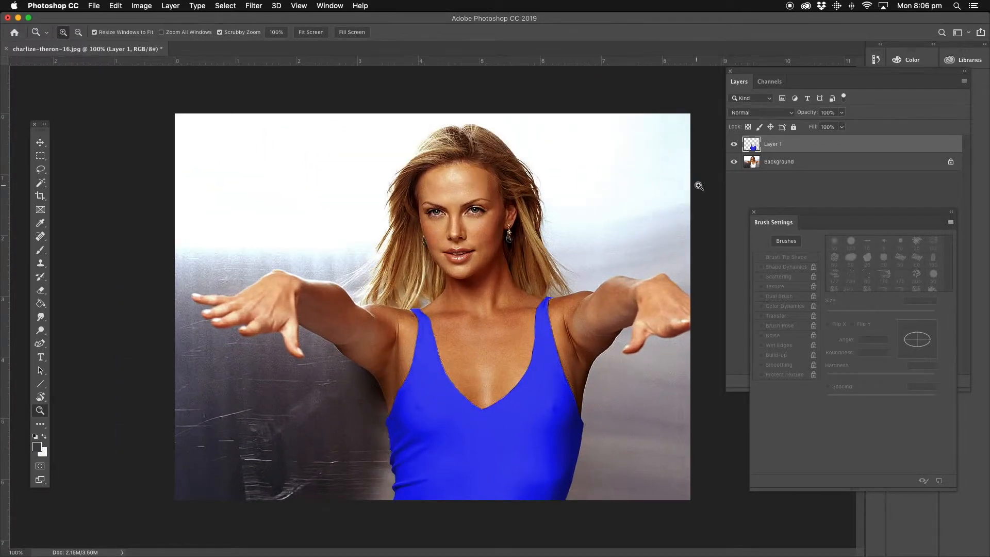